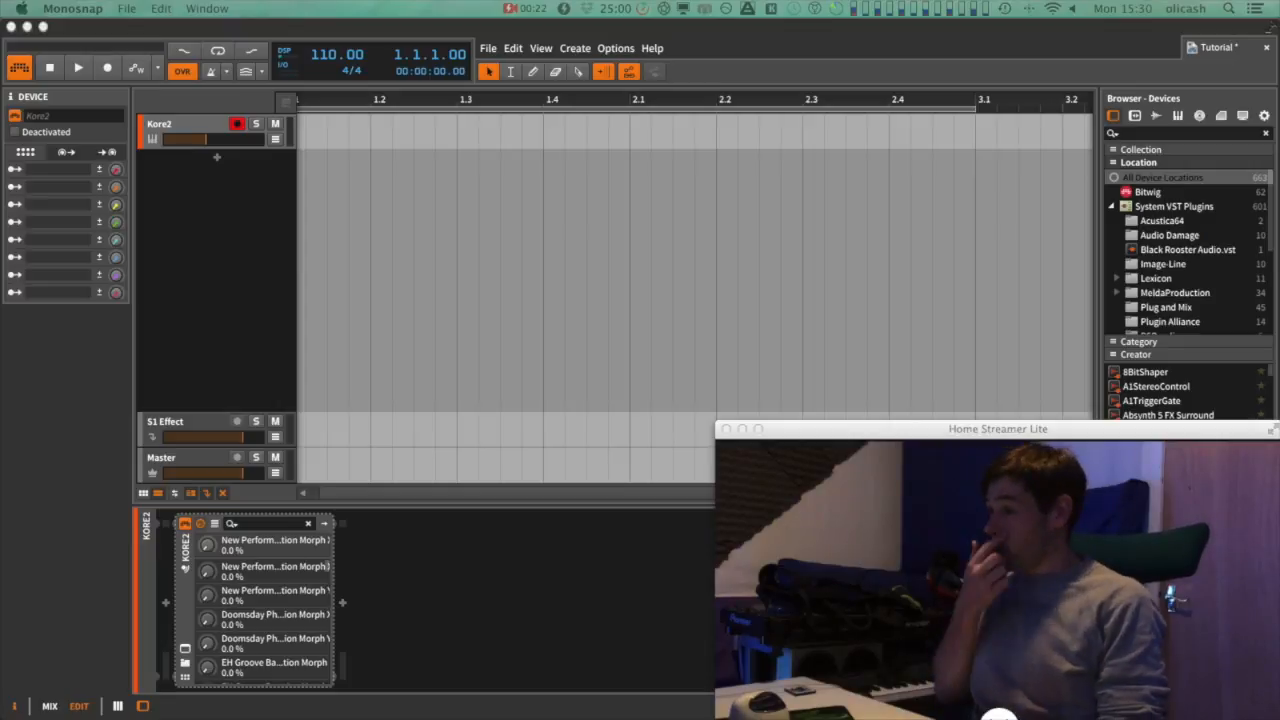
Open the Kore plugin and load the EH Groove Bass 3 sound's Zebra2 synth editor
{"action": "left_click", "coordinate": [185, 650]}
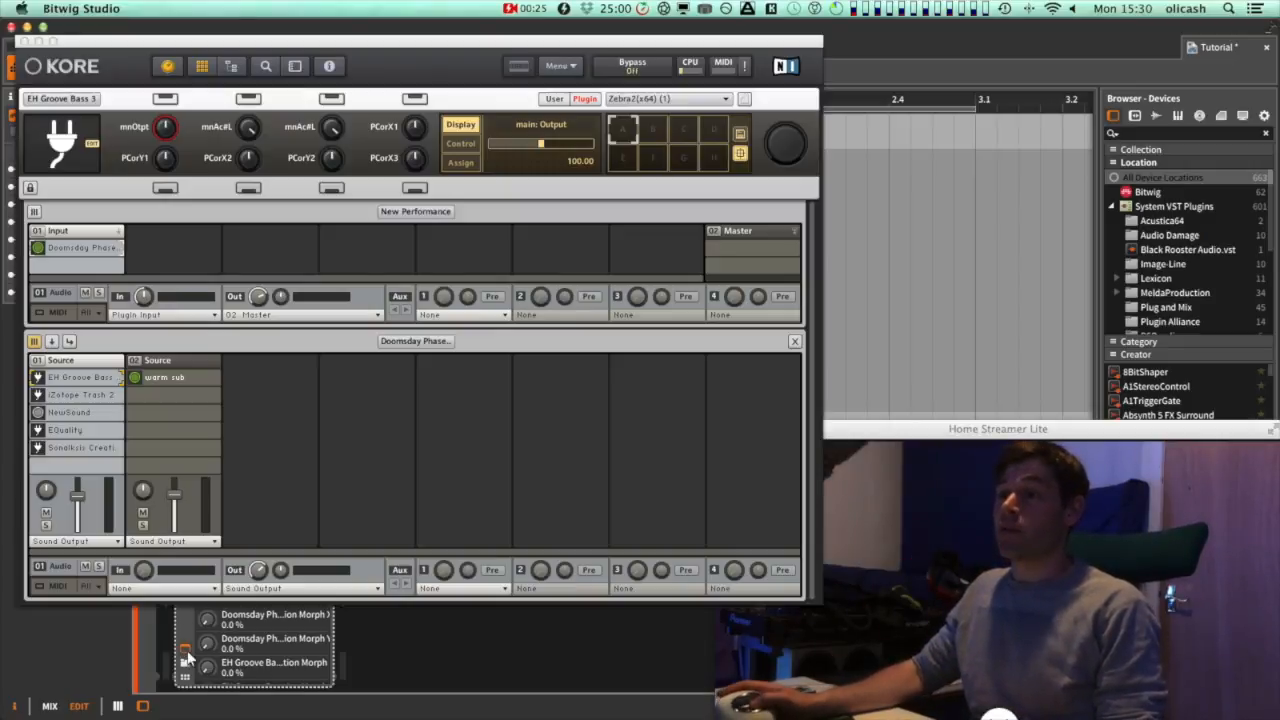
{"action": "double_click", "coordinate": [97, 375]}
{"action": "left_click_drag", "start_coordinate": [476, 45], "coordinate": [437, 76]}
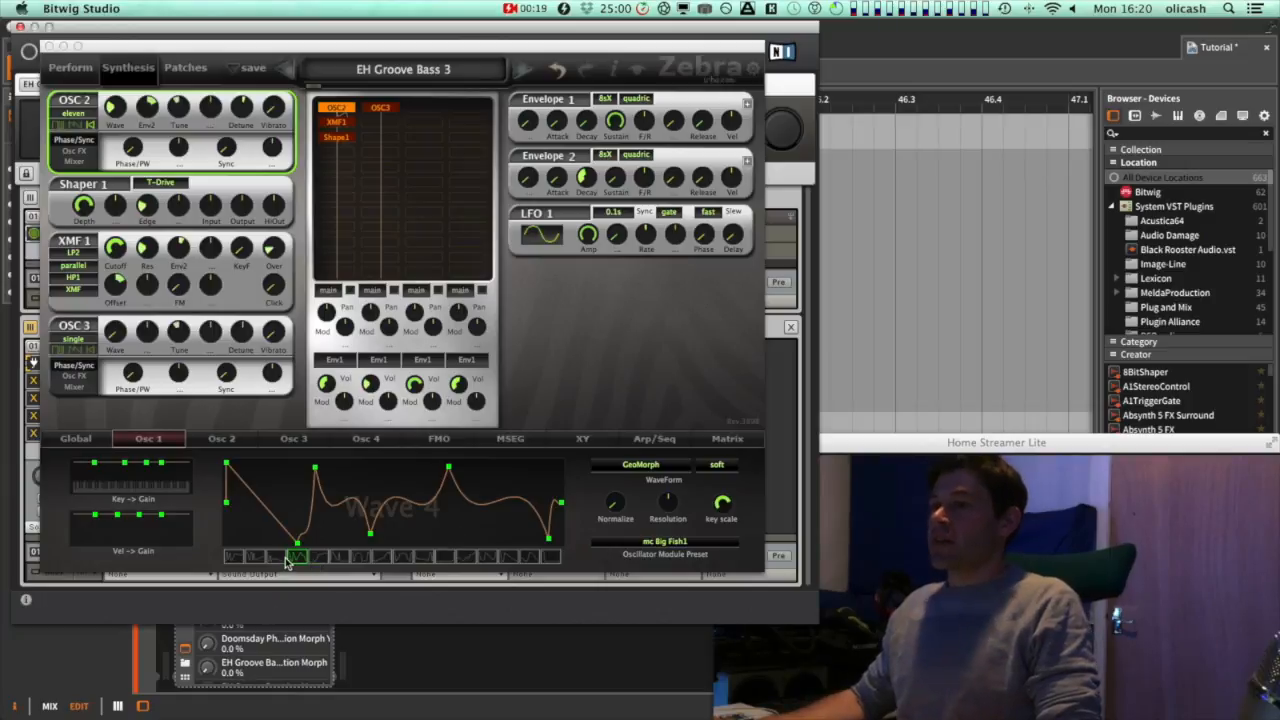
Switch the oscillator's waveform selection to Wave 2 and nudge OSC2's Wave knob
{"action": "left_click_drag", "start_coordinate": [300, 558], "coordinate": [250, 545]}
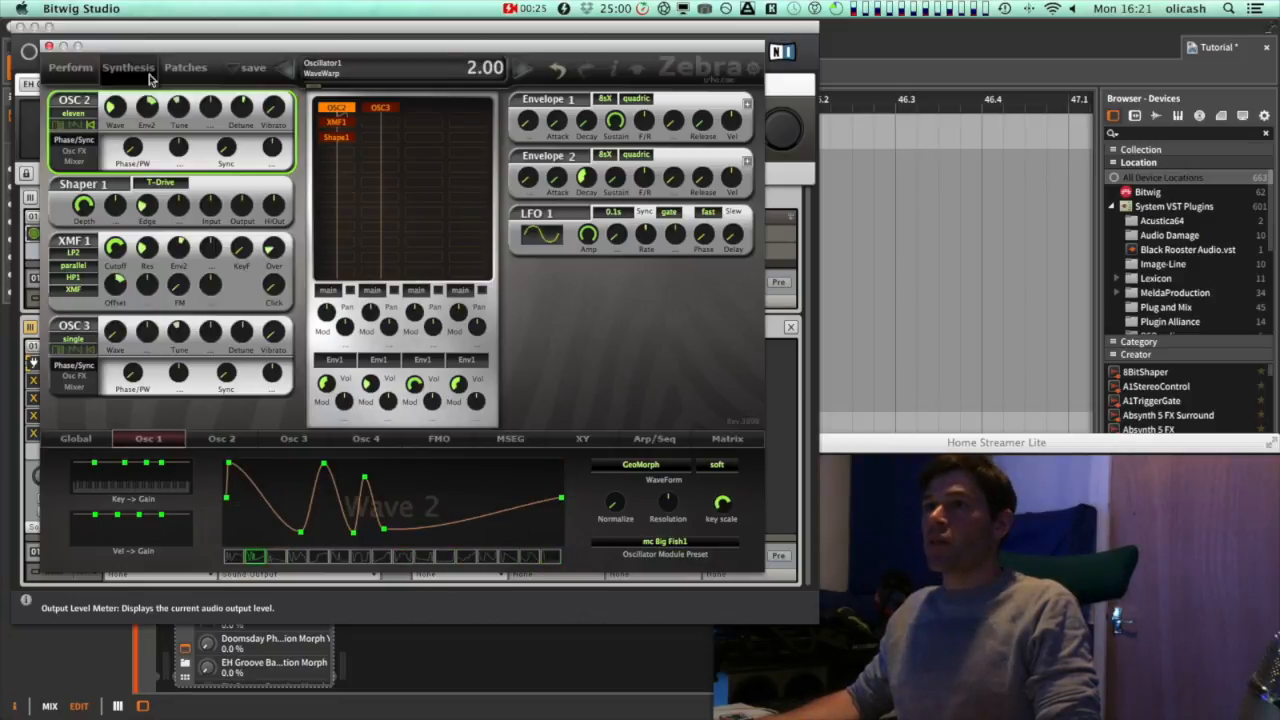
{"action": "mouse_move", "coordinate": [118, 110]}
{"action": "left_mouse_down"}
{"action": "mouse_move", "coordinate": [122, 22]}
{"action": "mouse_move", "coordinate": [121, 119]}
{"action": "left_mouse_up"}
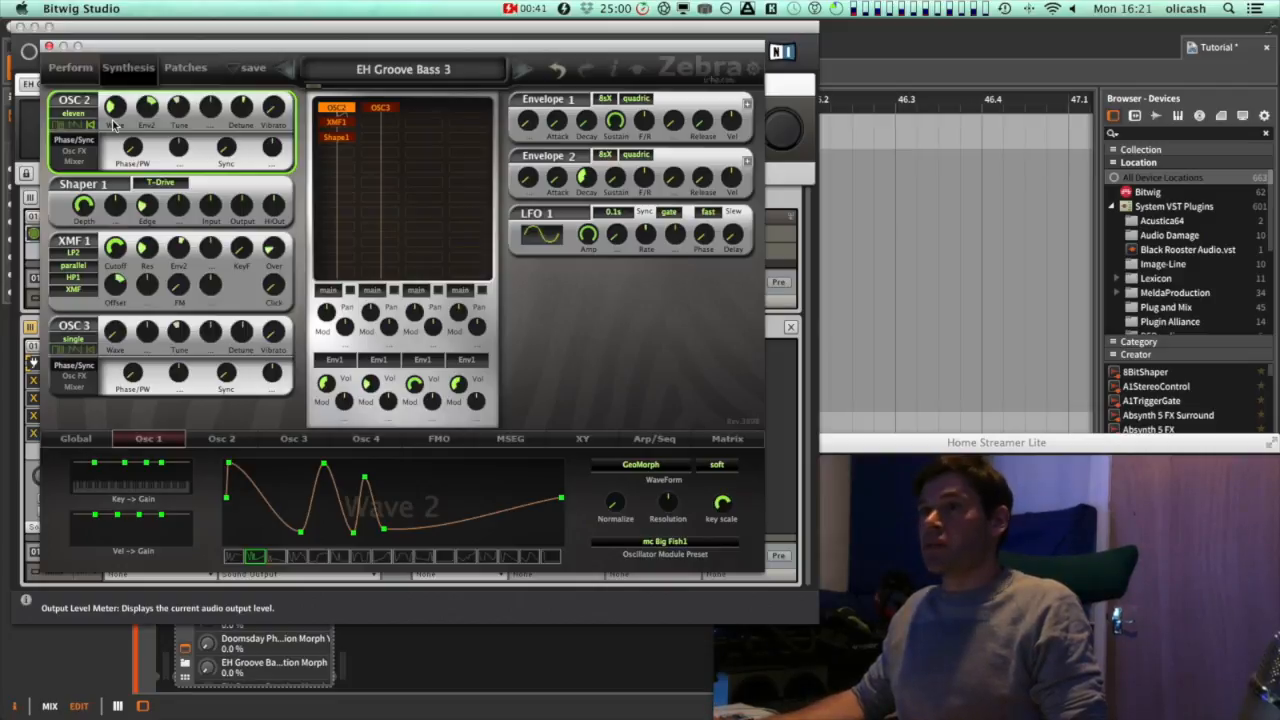
{"action": "left_click_drag", "start_coordinate": [117, 108], "coordinate": [119, 110]}
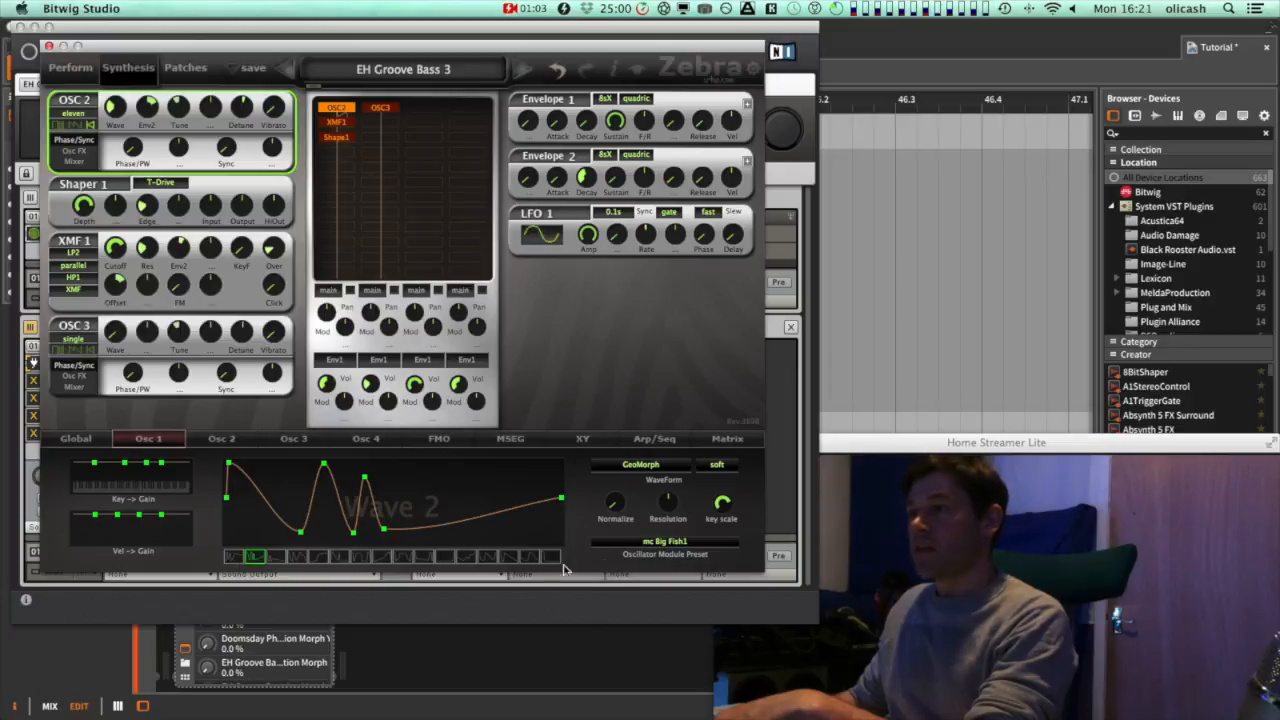
Browse the oscillator module preset library and close it
{"action": "left_click", "coordinate": [672, 543]}
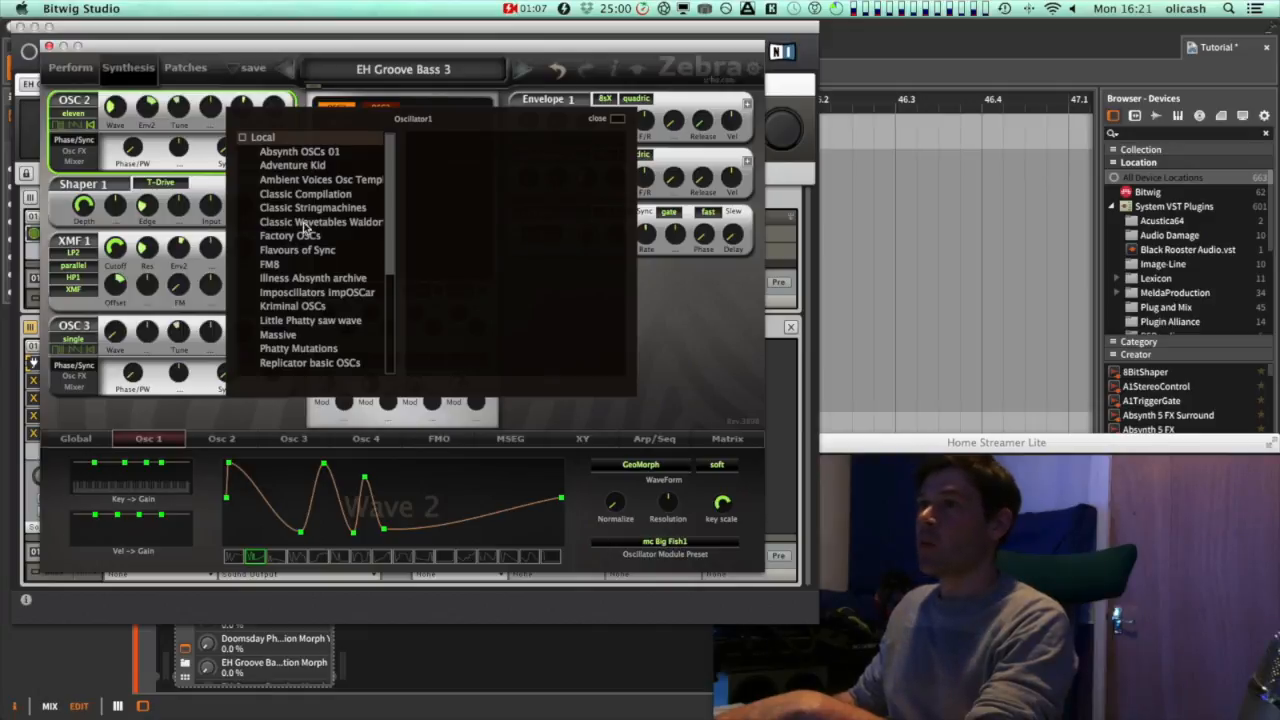
{"action": "scroll", "coordinate": [389, 206], "scroll_direction": "down", "scroll_amount": 3}
{"action": "scroll", "coordinate": [408, 243], "scroll_direction": "up", "scroll_amount": 3}
{"action": "left_click", "coordinate": [617, 121]}
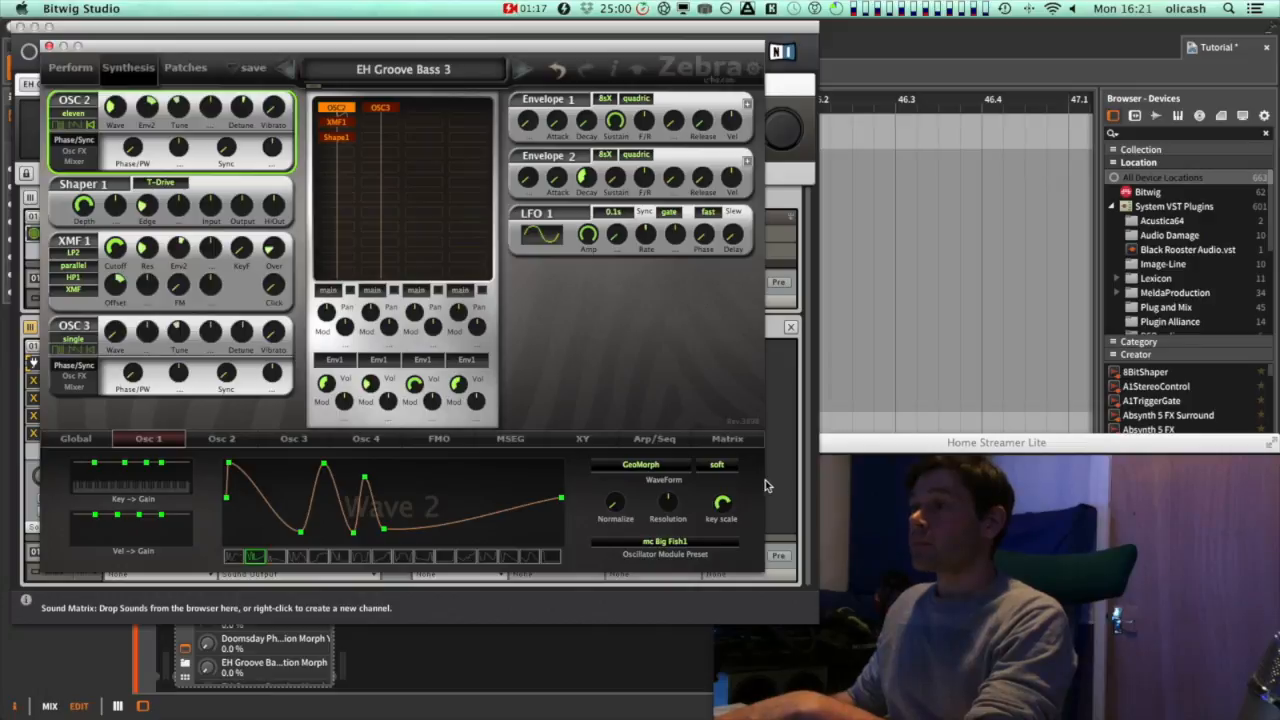
Review the waveform morph modes, then show OSC2's Osc FX page and its effect list, keeping GeoMorph and none
{"action": "left_click", "coordinate": [613, 466]}
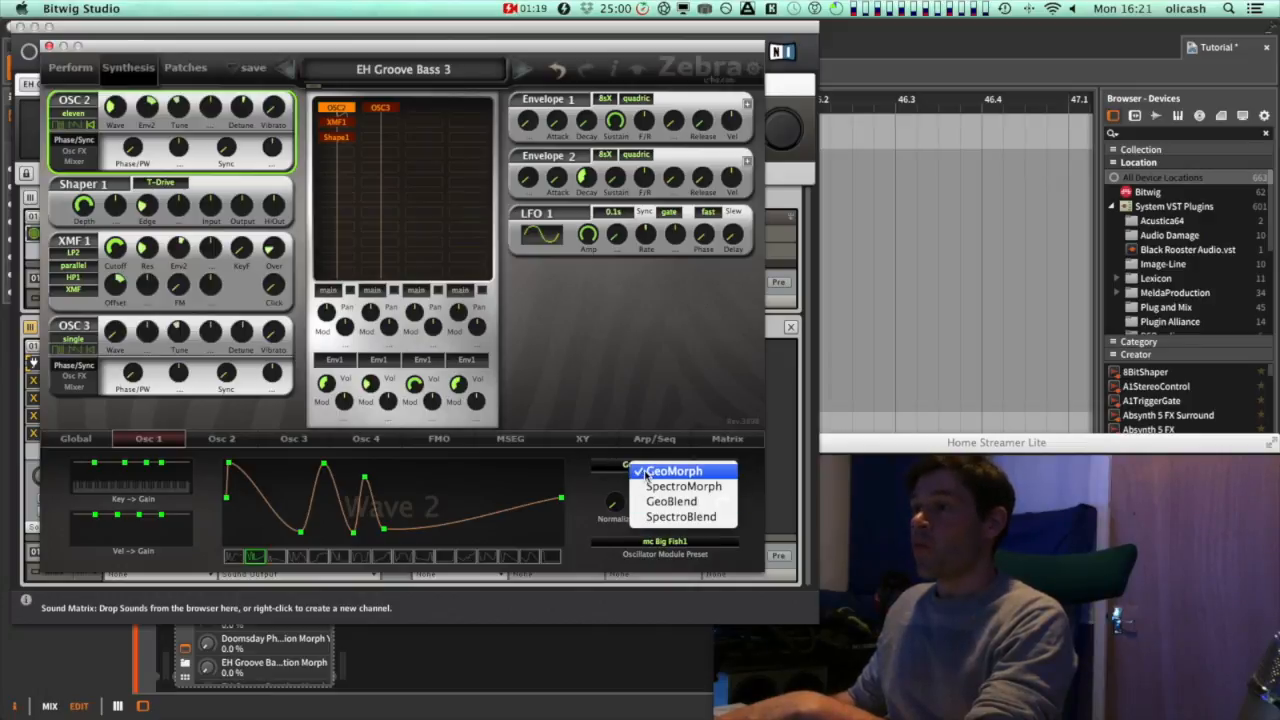
{"action": "left_click", "coordinate": [670, 473]}
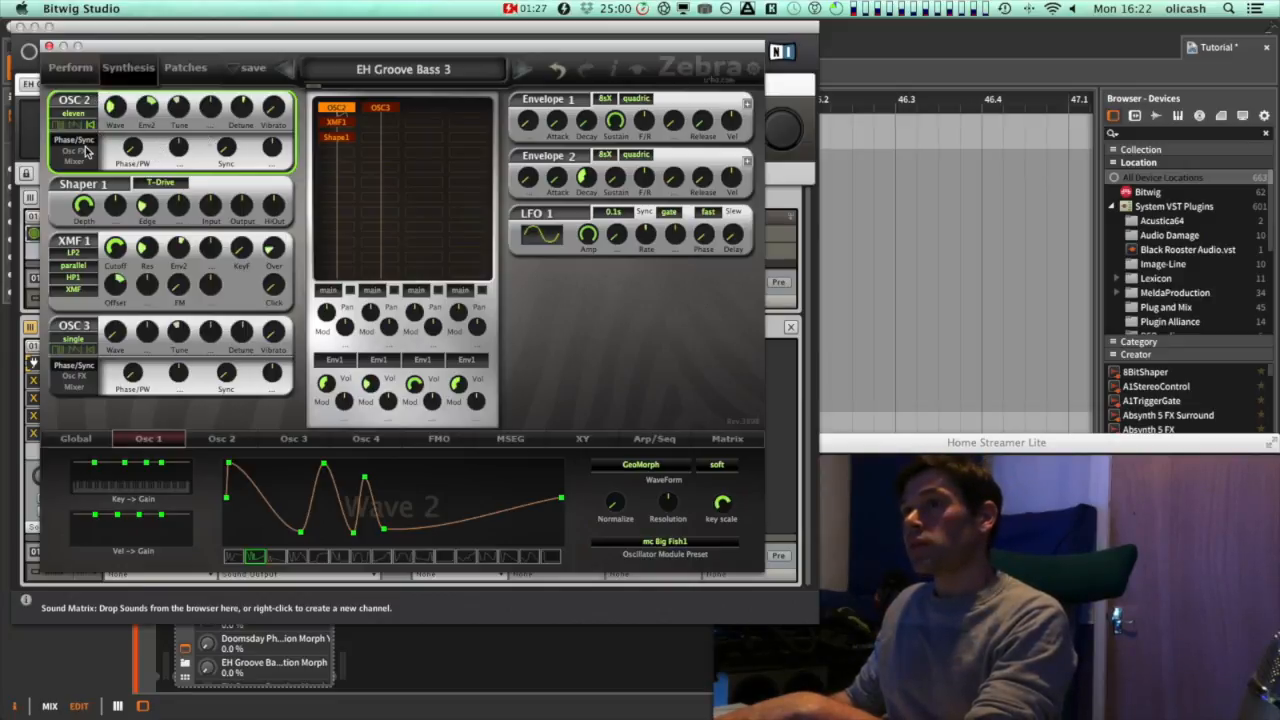
{"action": "left_click", "coordinate": [84, 152]}
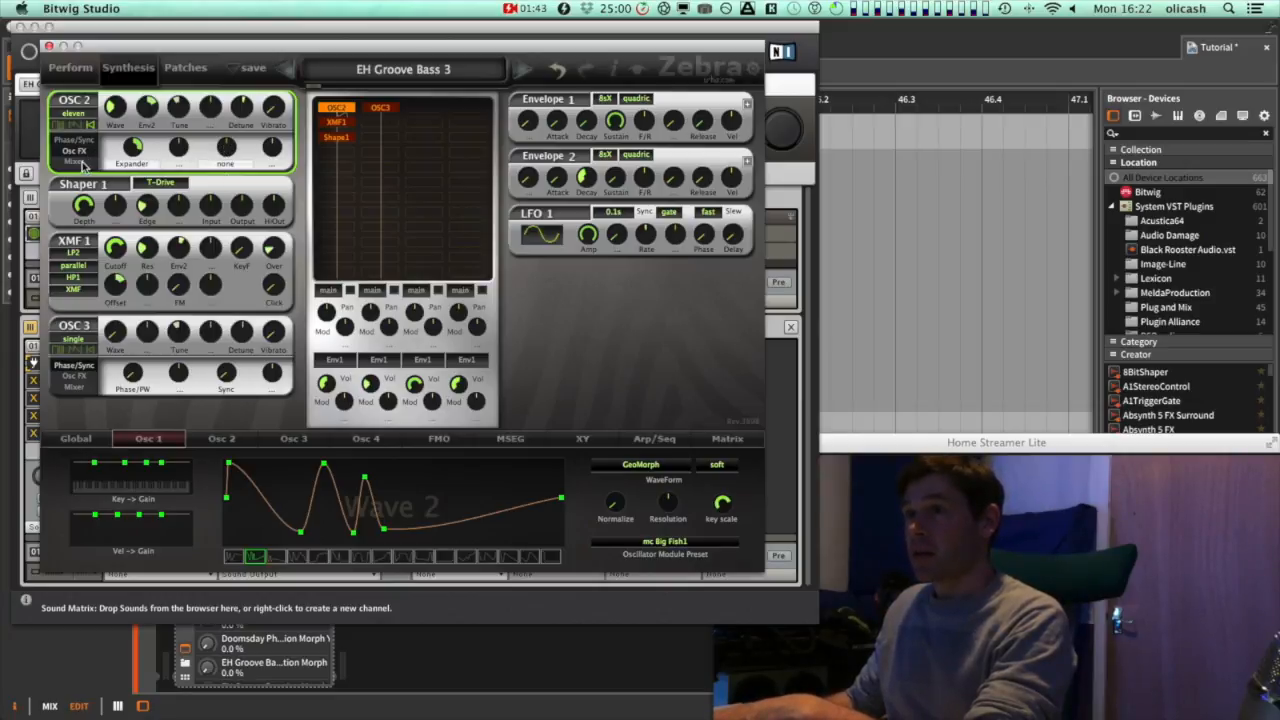
{"action": "left_click", "coordinate": [232, 164]}
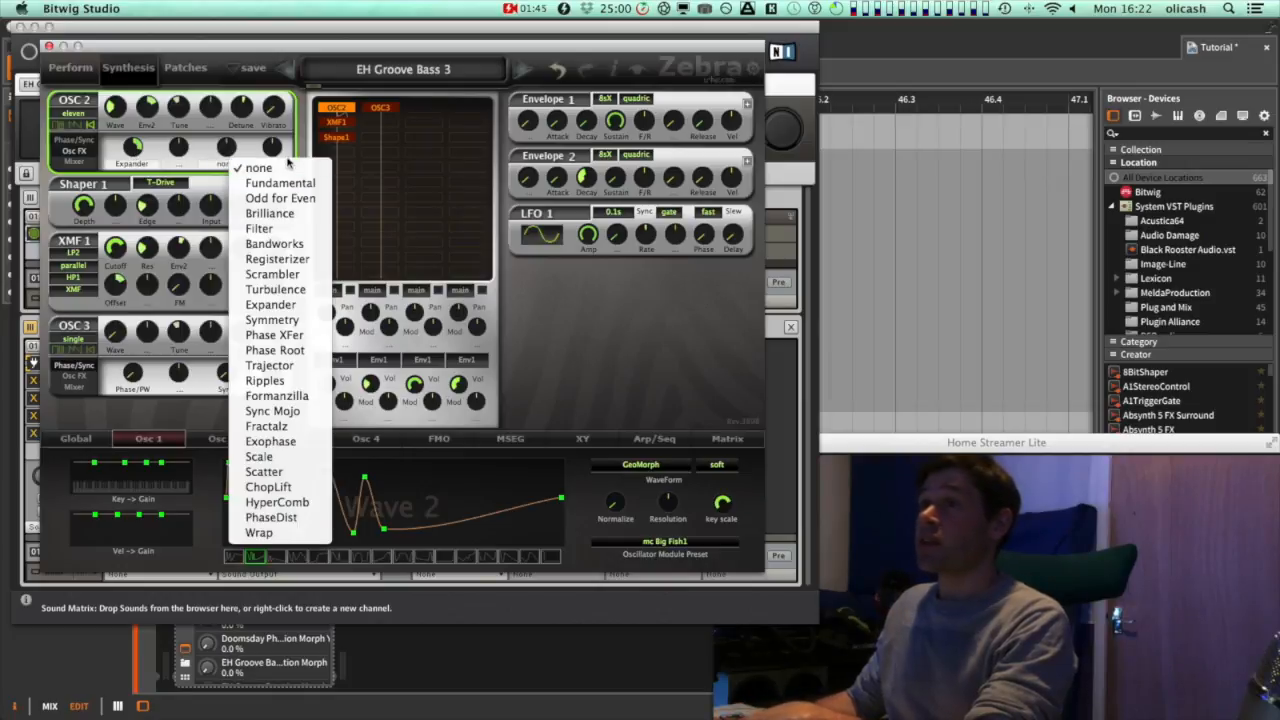
{"action": "left_click", "coordinate": [249, 144]}
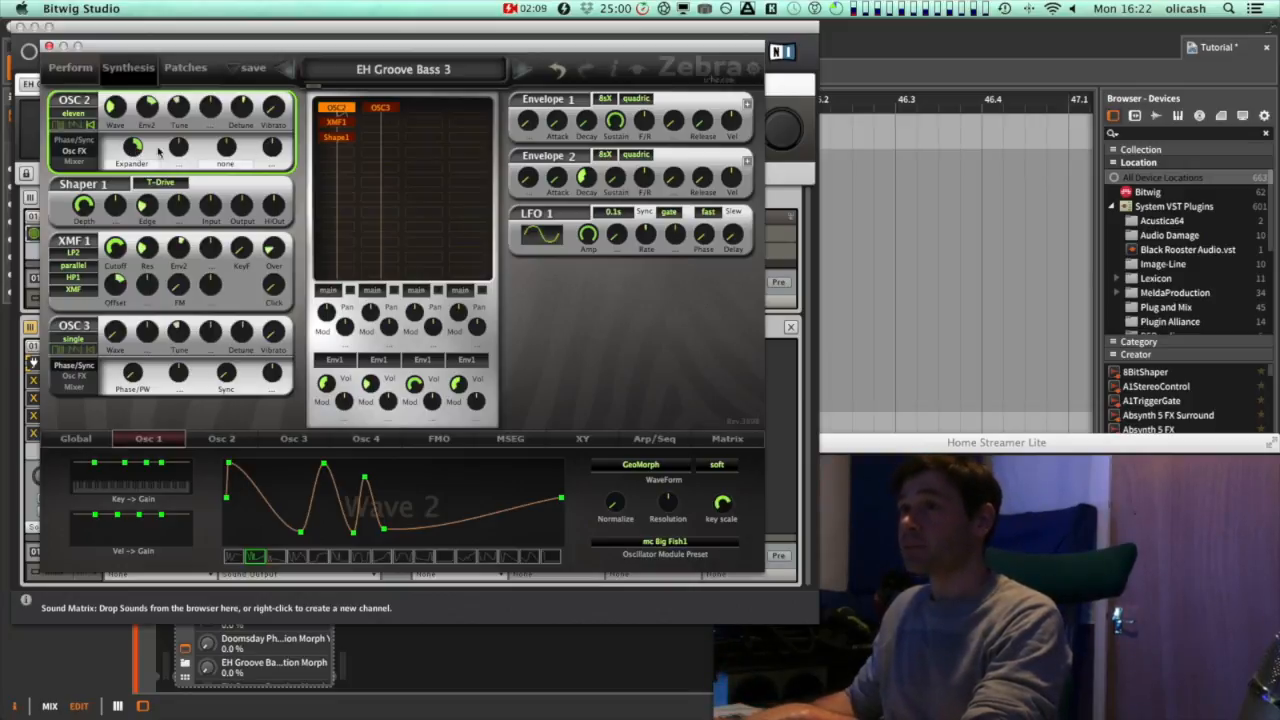
Disable XMF1, OSC3 and Shape1 in the module grid so only OSC2 plays
{"action": "double_click", "coordinate": [337, 127]}
{"action": "double_click", "coordinate": [382, 110]}
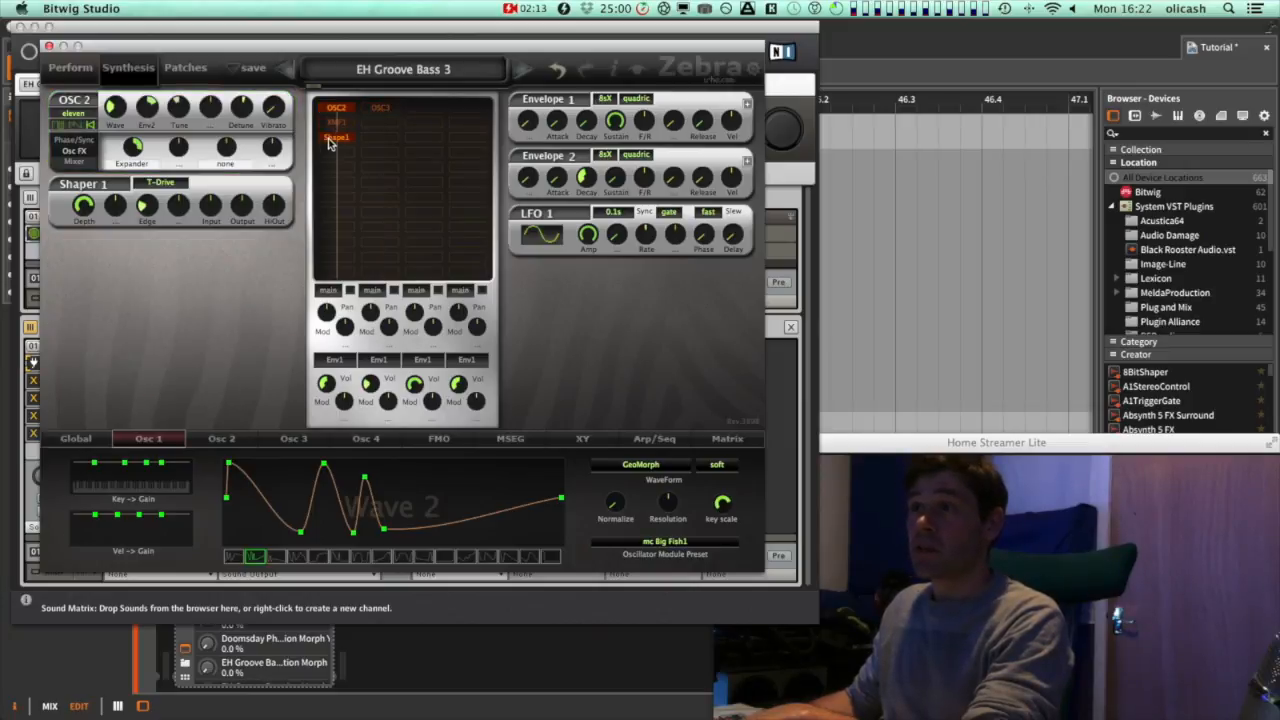
{"action": "double_click", "coordinate": [332, 139]}
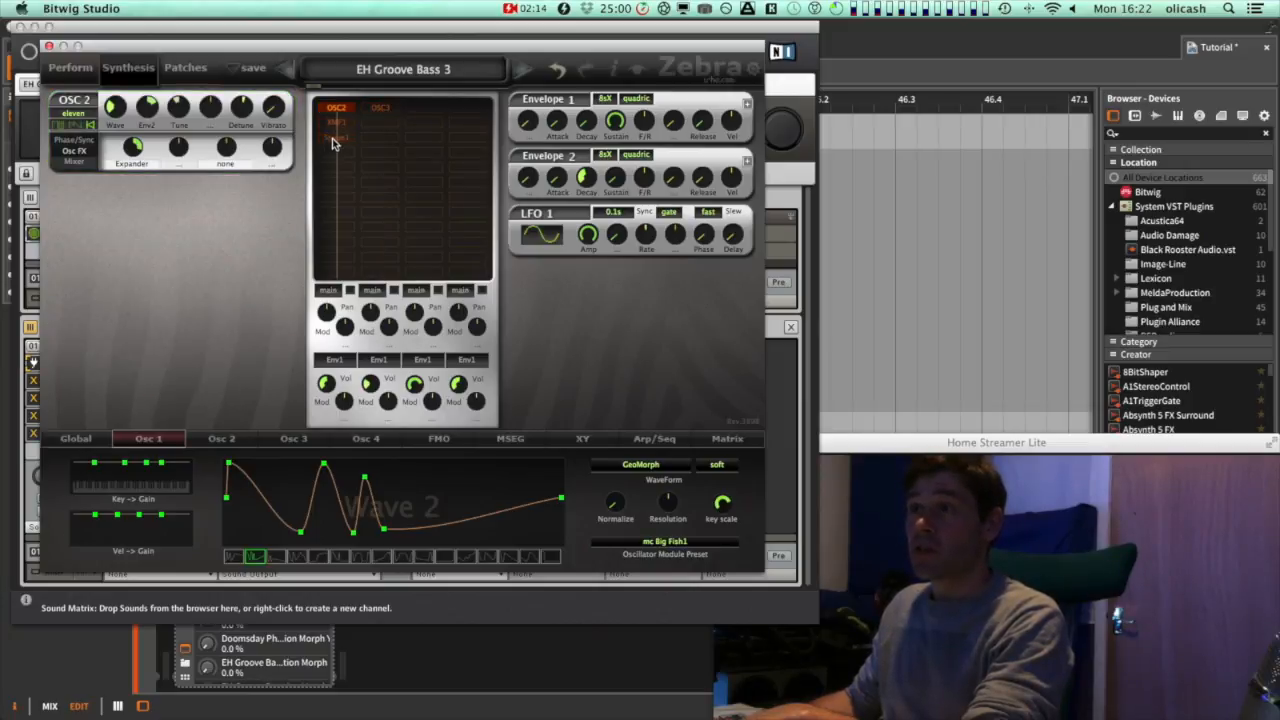
Set OSC2's Expander effect value to 70
{"action": "left_click", "coordinate": [137, 148]}
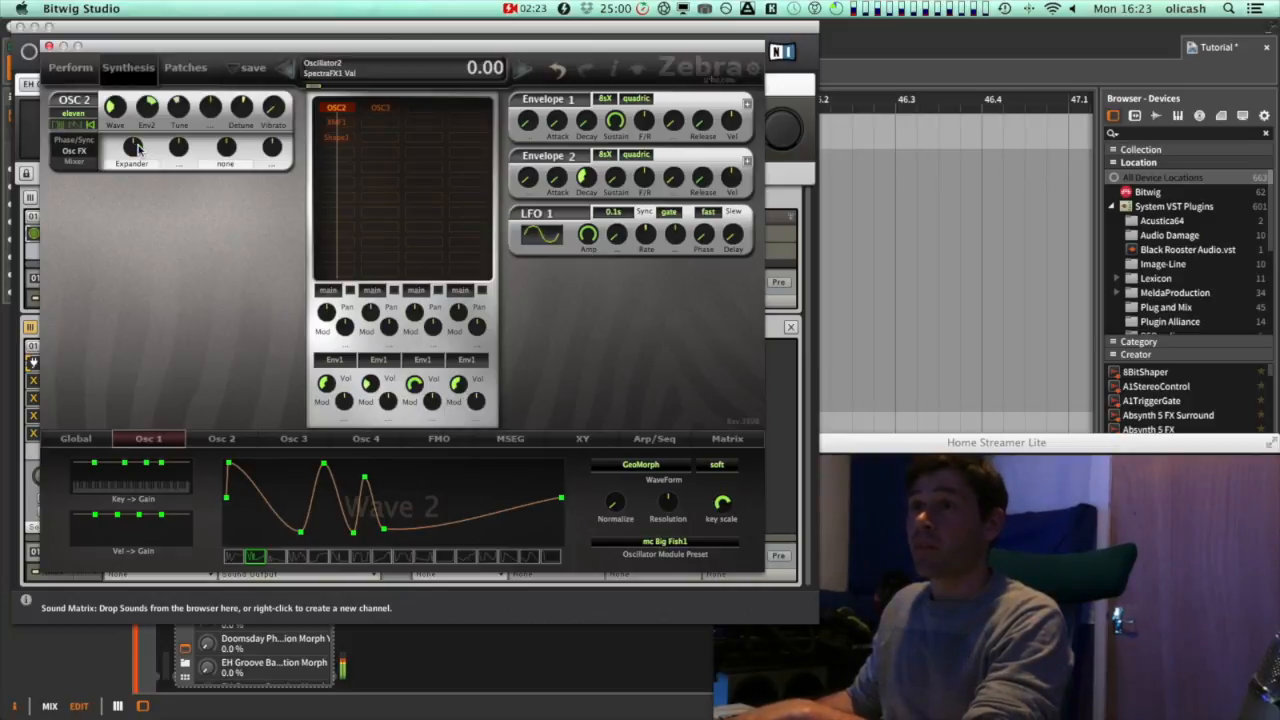
{"action": "left_click_drag", "start_coordinate": [137, 148], "coordinate": [139, 120]}
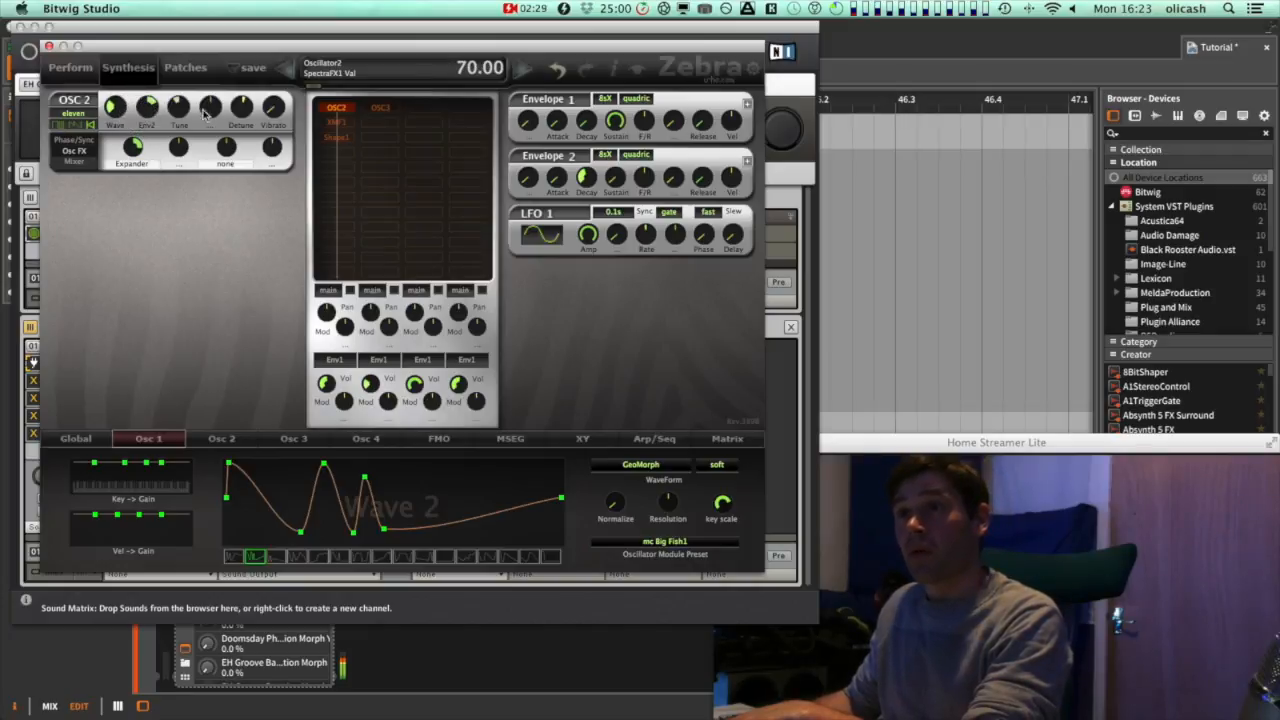
Disable OSC2 and enable OSC3 in the module grid, then show OSC3's Osc FX page
{"action": "left_click", "coordinate": [345, 107]}
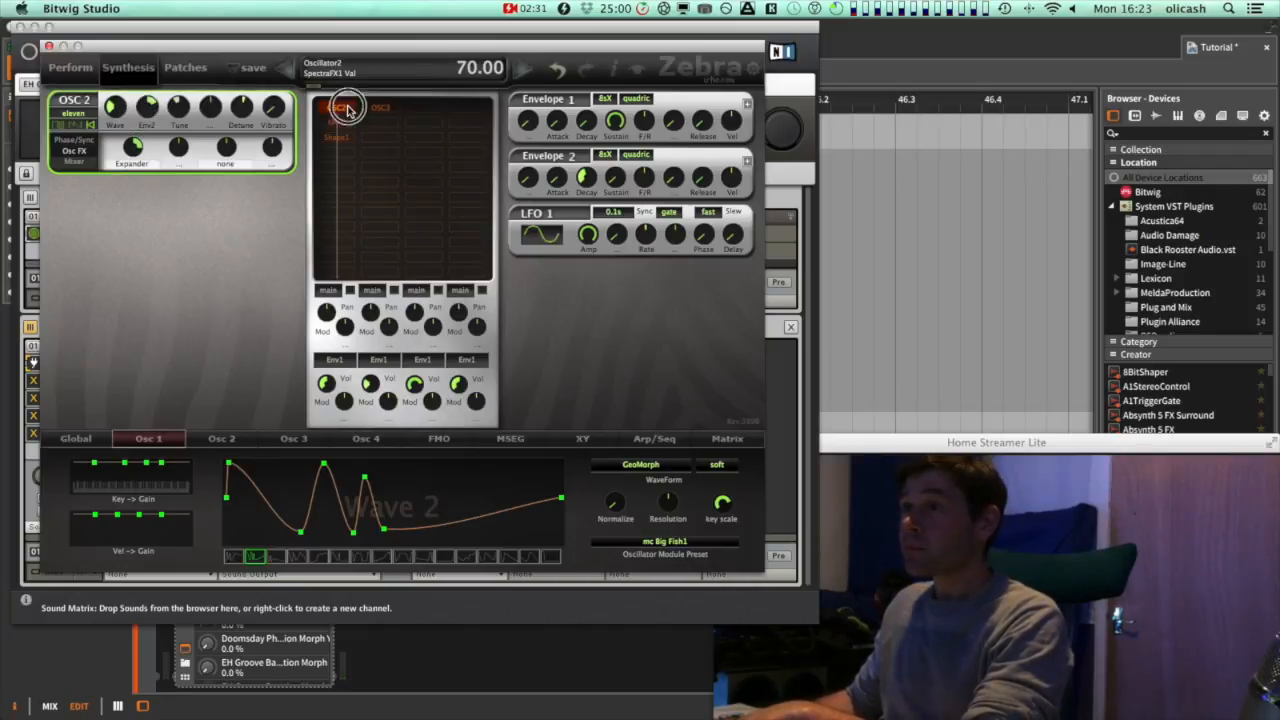
{"action": "double_click", "coordinate": [354, 105]}
{"action": "left_click", "coordinate": [372, 108]}
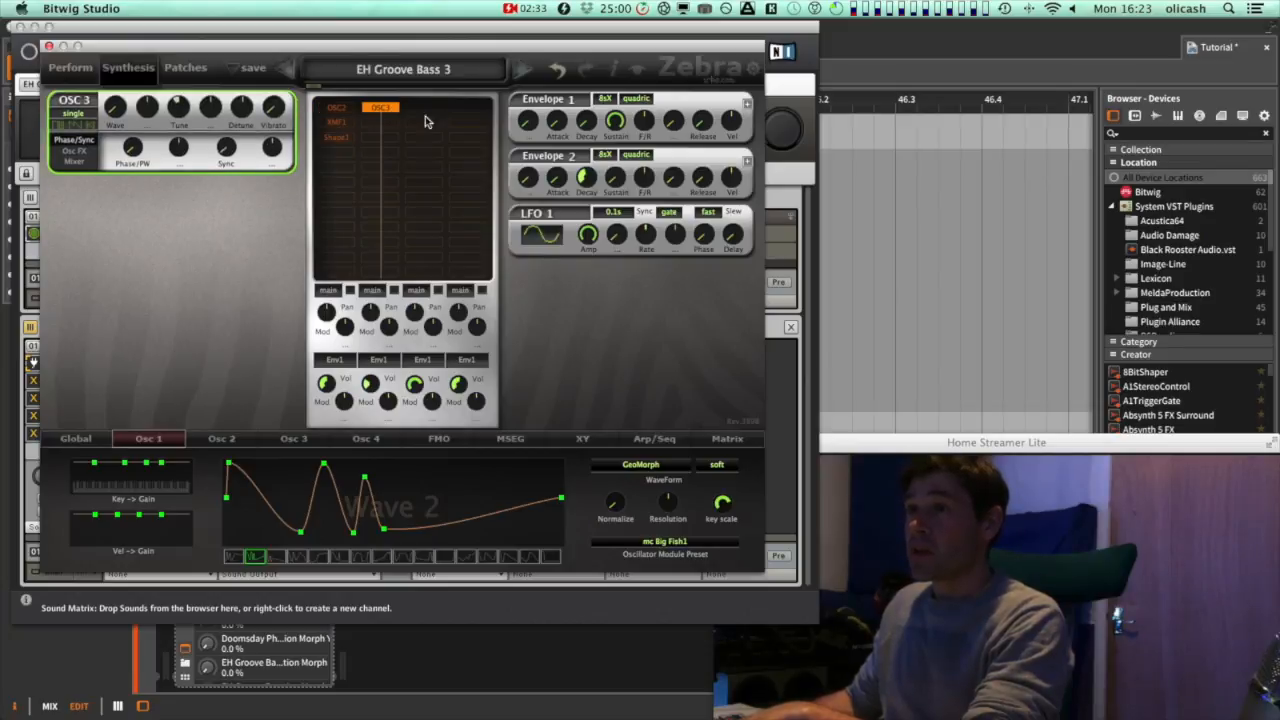
{"action": "left_click", "coordinate": [82, 151]}
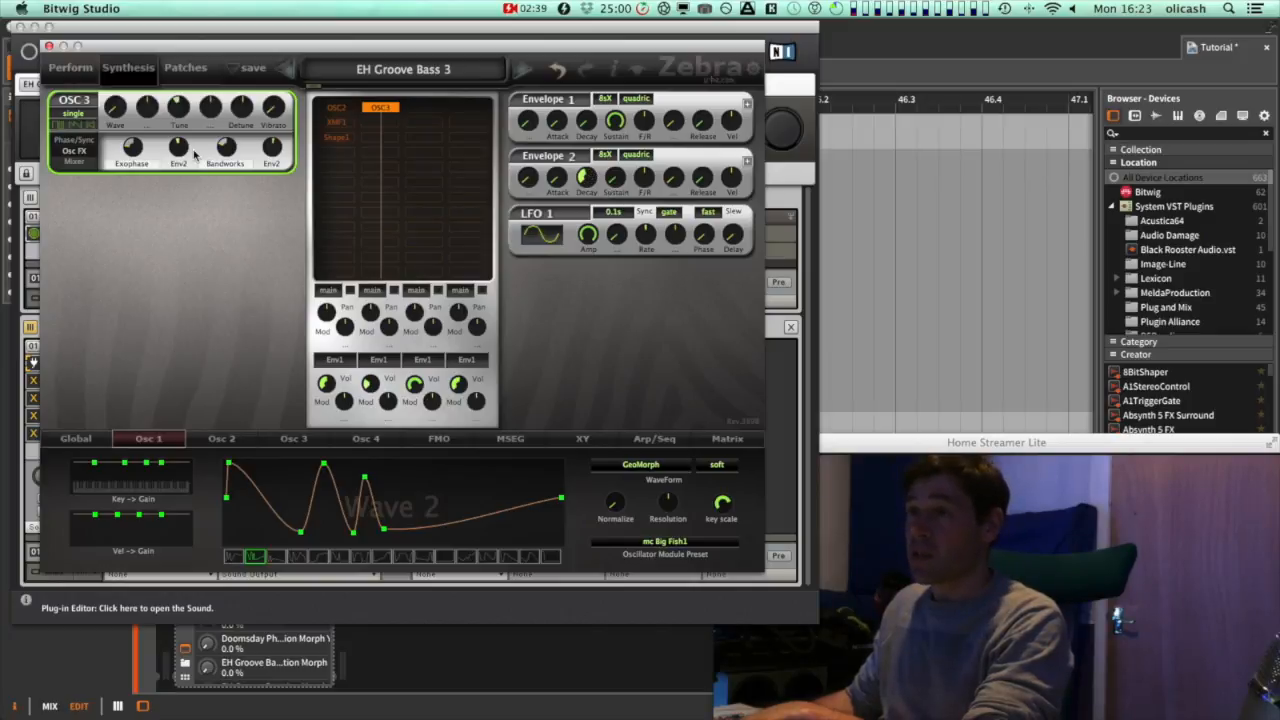
Re-enable OSC2, XMF1 and Shape1 in the module grid and select OSC2
{"action": "left_click", "coordinate": [342, 108]}
{"action": "left_click", "coordinate": [342, 121]}
{"action": "left_click", "coordinate": [342, 136]}
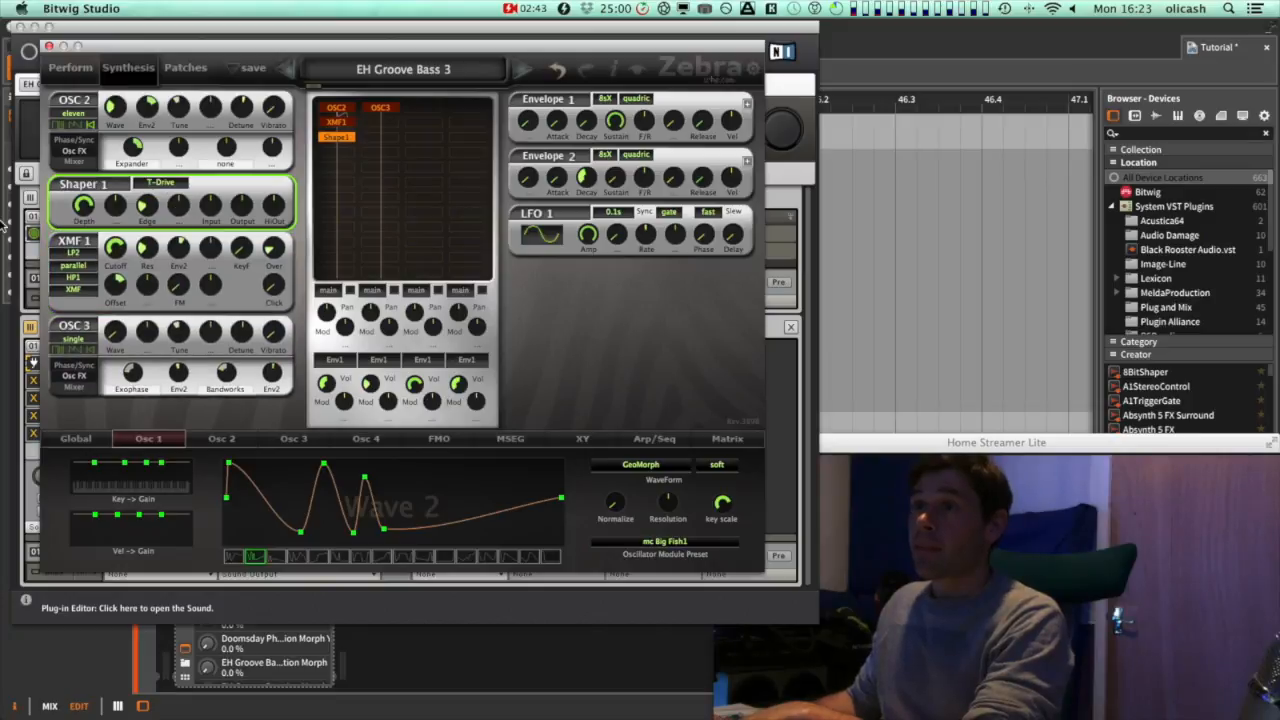
{"action": "left_click", "coordinate": [336, 107]}
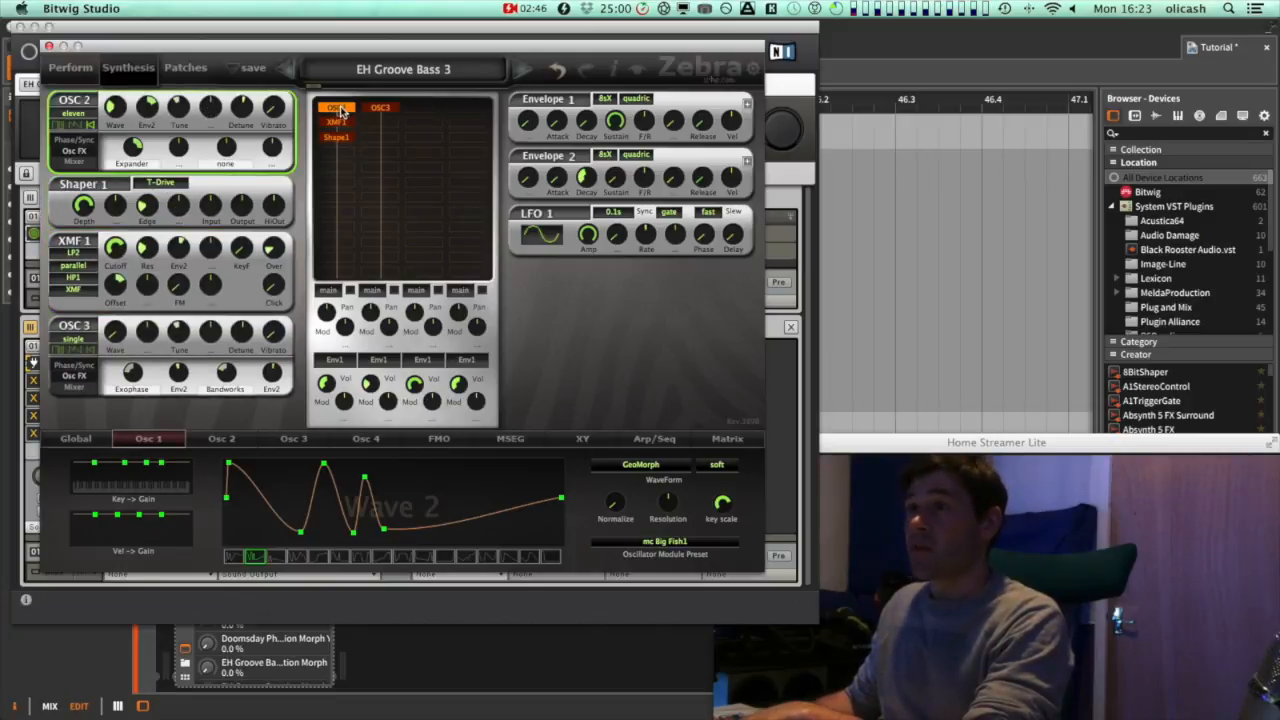
Open OSC2's voice-mode list of single, dual, quad and eleven, and close it
{"action": "left_click", "coordinate": [86, 118]}
{"action": "left_click", "coordinate": [86, 118]}
{"action": "left_click", "coordinate": [86, 118]}
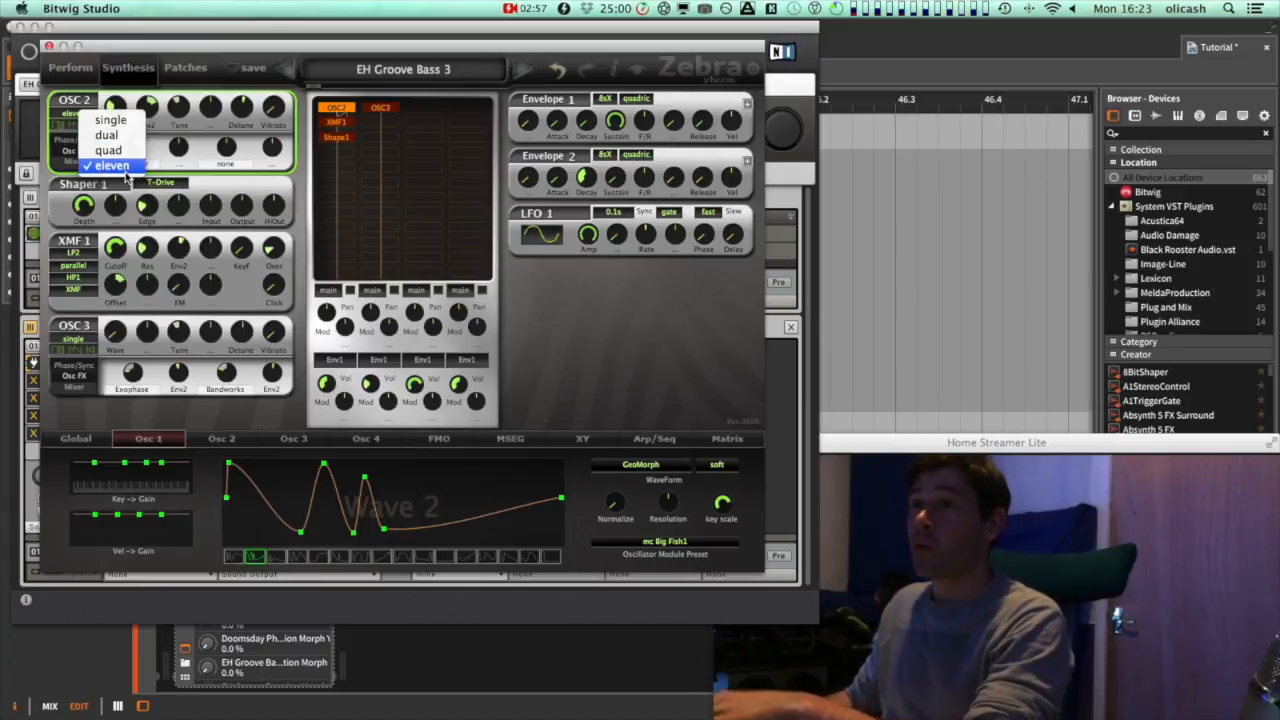
{"action": "left_click", "coordinate": [70, 116]}
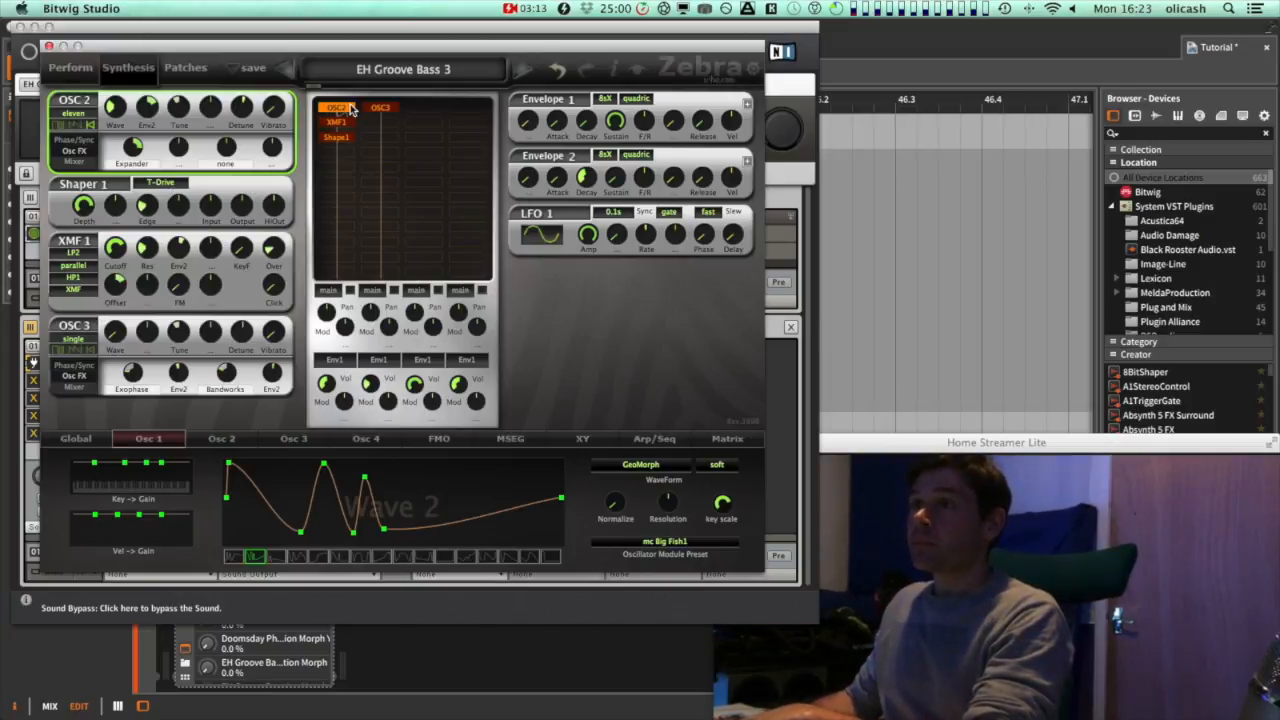
Select the XMF1 filter and adjust its cutoff up and back down
{"action": "left_click", "coordinate": [343, 122]}
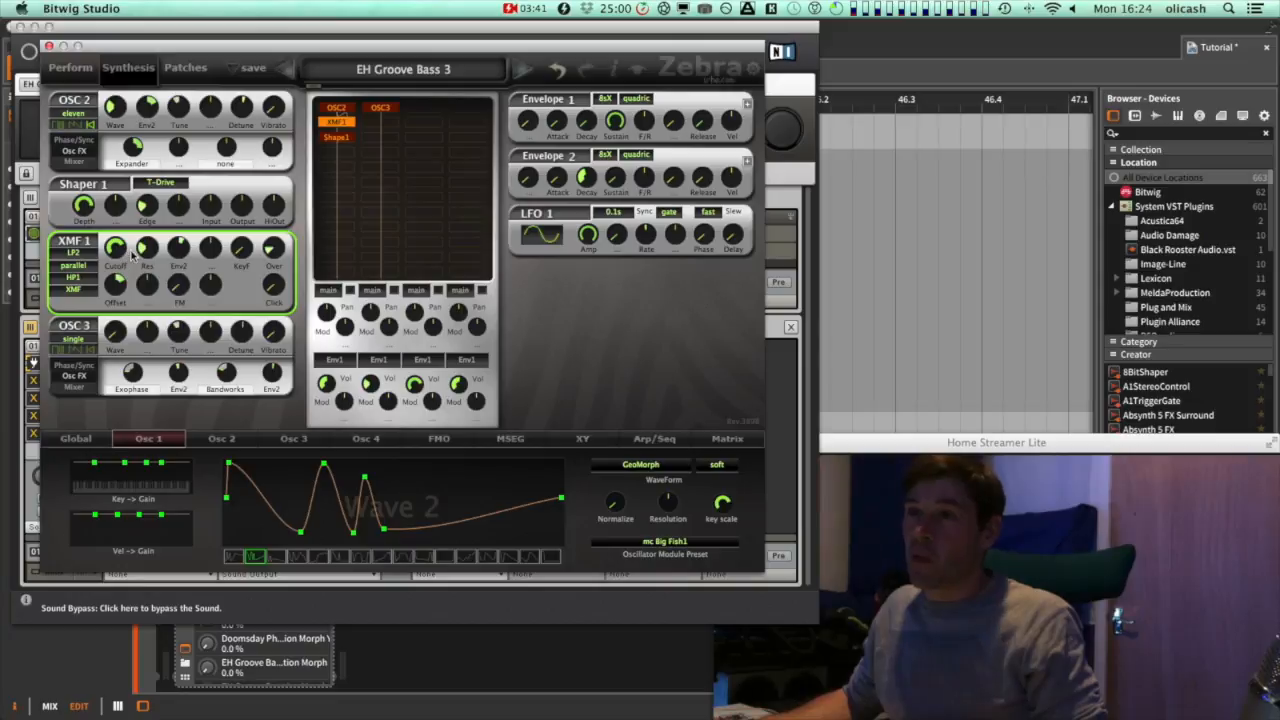
{"action": "scroll", "coordinate": [122, 250], "scroll_direction": "up", "scroll_amount": 5}
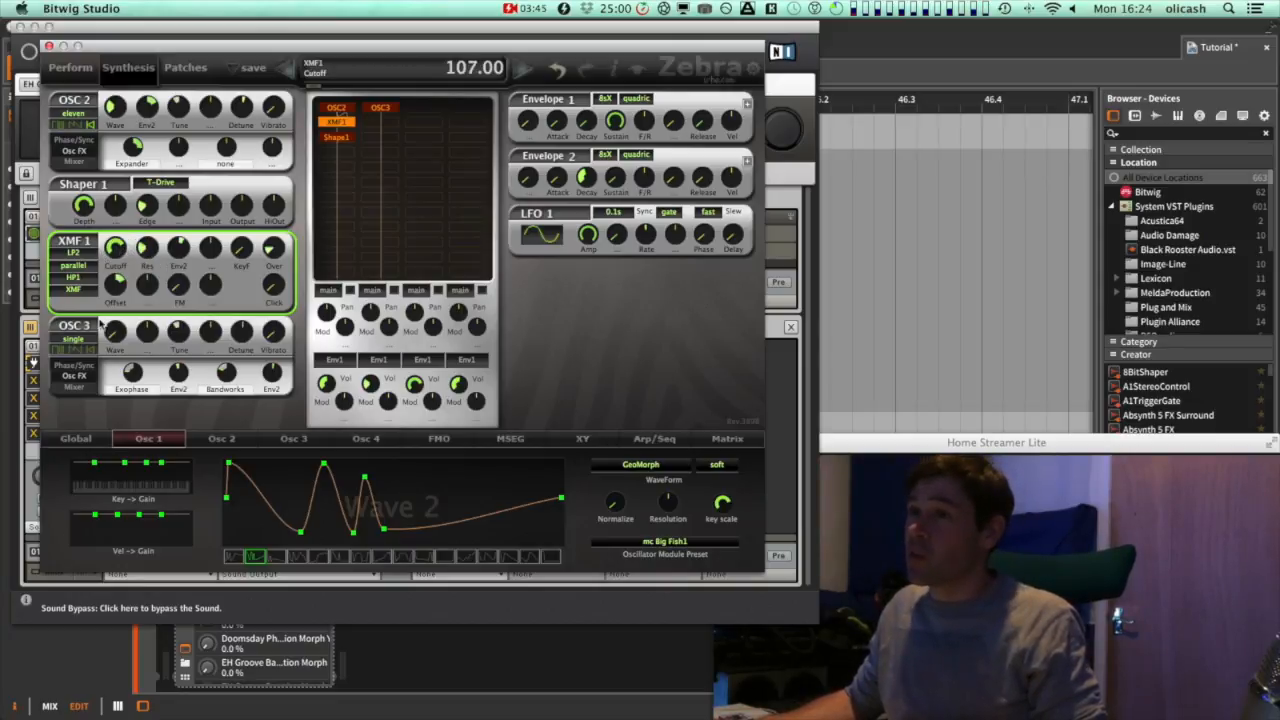
{"action": "scroll", "coordinate": [117, 287], "scroll_direction": "up", "scroll_amount": 5}
{"action": "scroll", "coordinate": [117, 289], "scroll_direction": "down", "scroll_amount": 1}
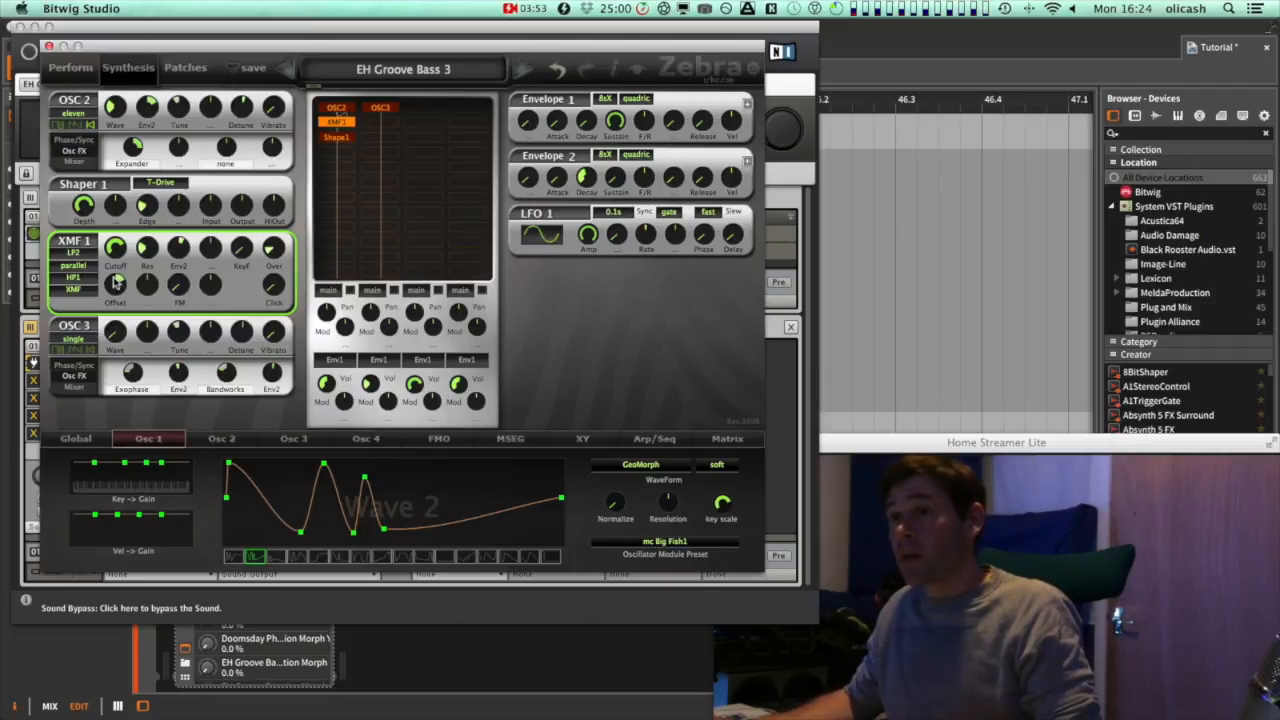
Select Shaper 1 in the grid, set its Edge to 26, and review its shaper type list
{"action": "mouse_move", "coordinate": [116, 250]}
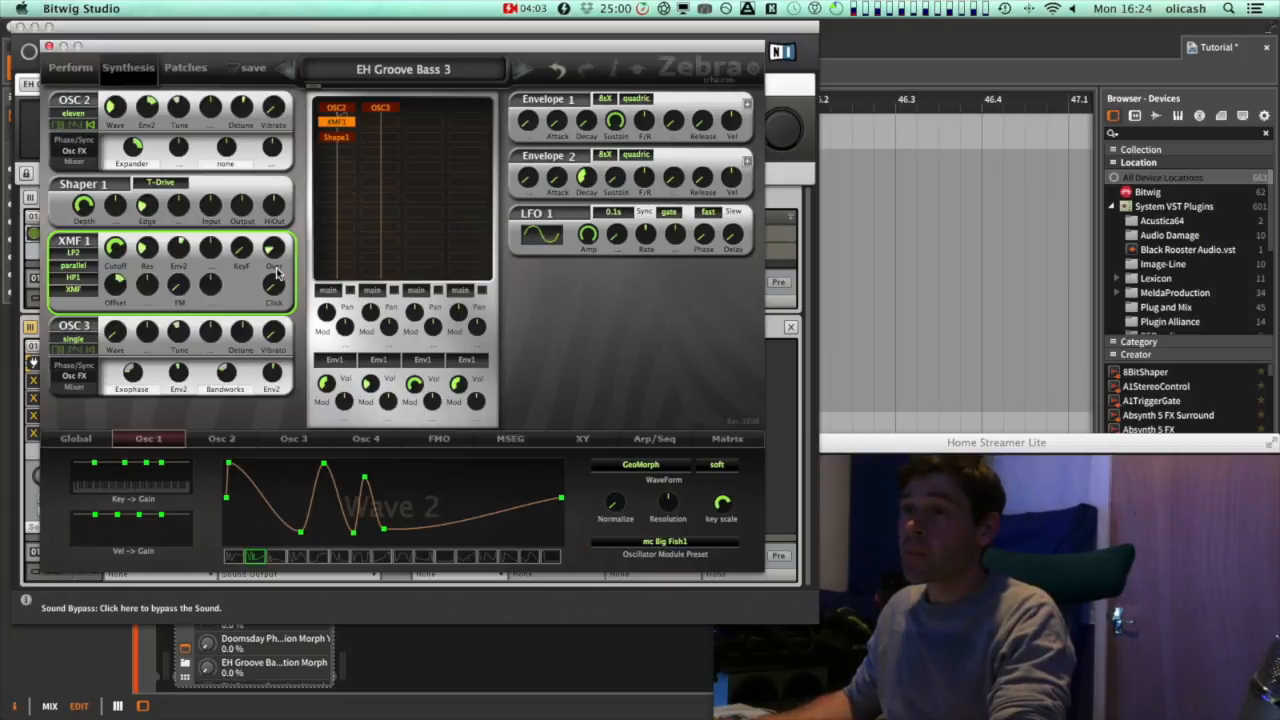
{"action": "left_click", "coordinate": [345, 139]}
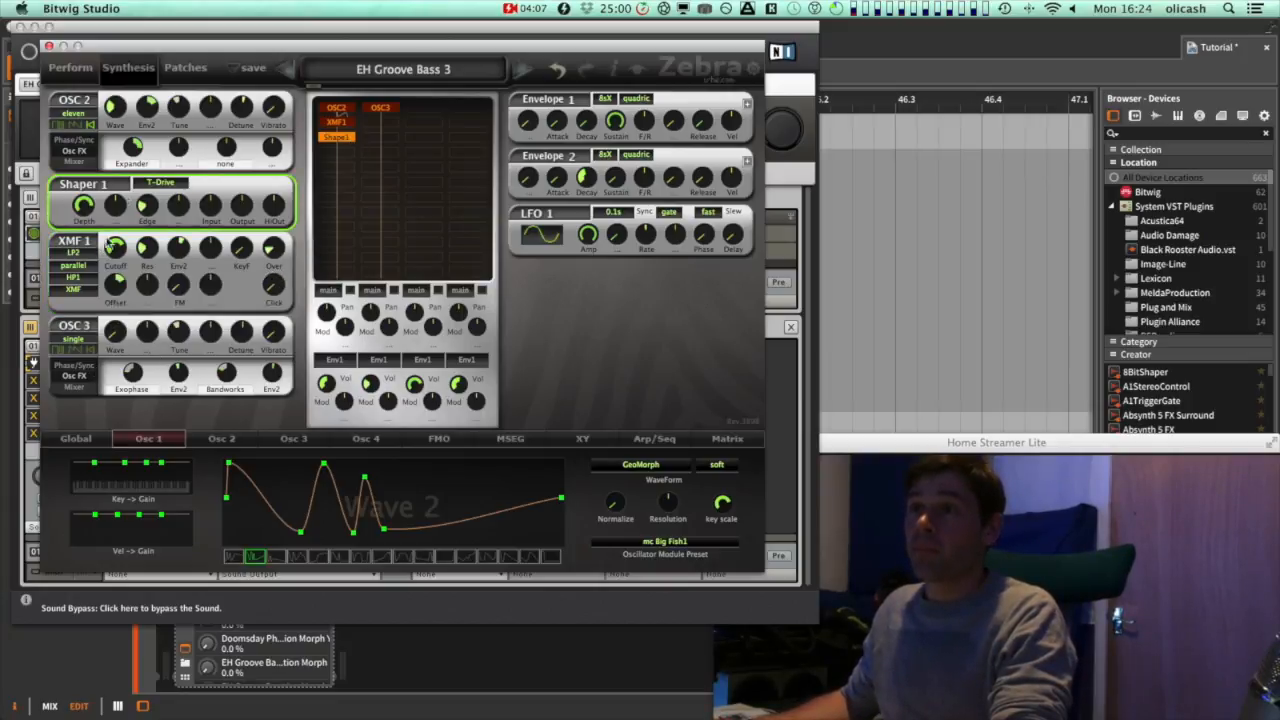
{"action": "left_click_drag", "start_coordinate": [84, 208], "coordinate": [158, 202]}
{"action": "left_click", "coordinate": [160, 186]}
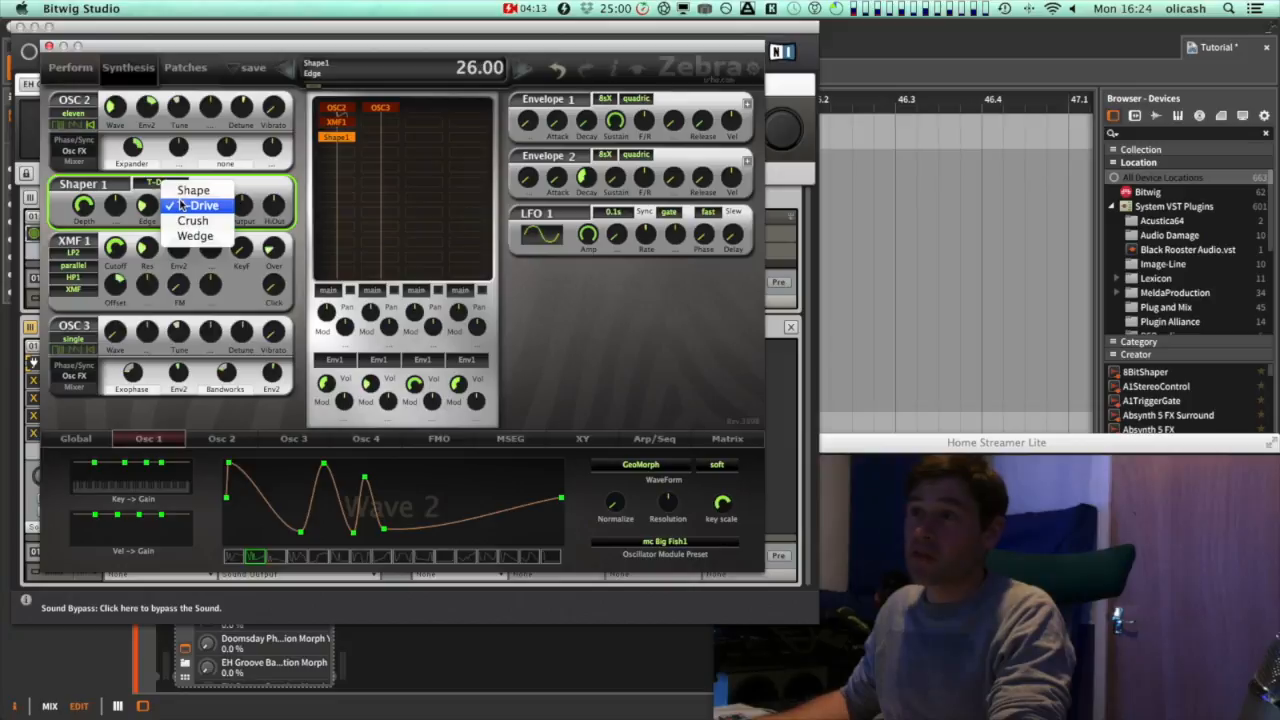
{"action": "left_click", "coordinate": [118, 206]}
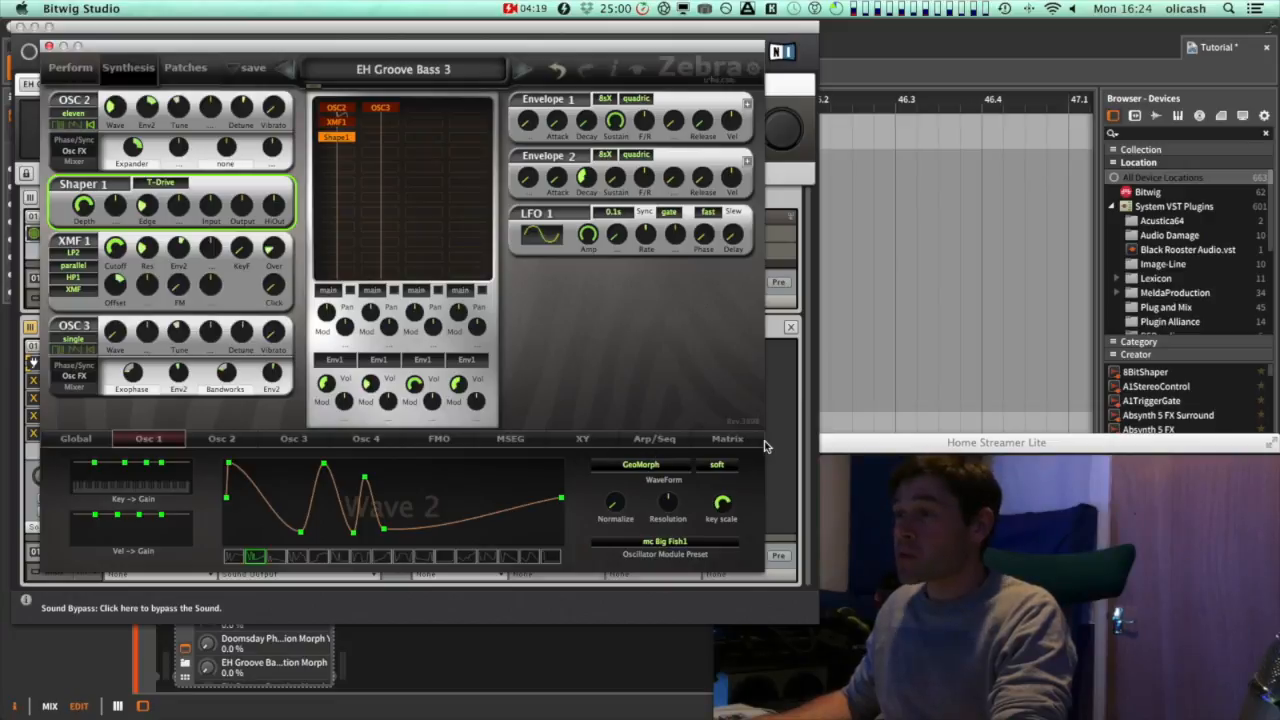
View the modulation matrix, then open the Global page and display the ModFX1 effect
{"action": "left_click", "coordinate": [726, 440]}
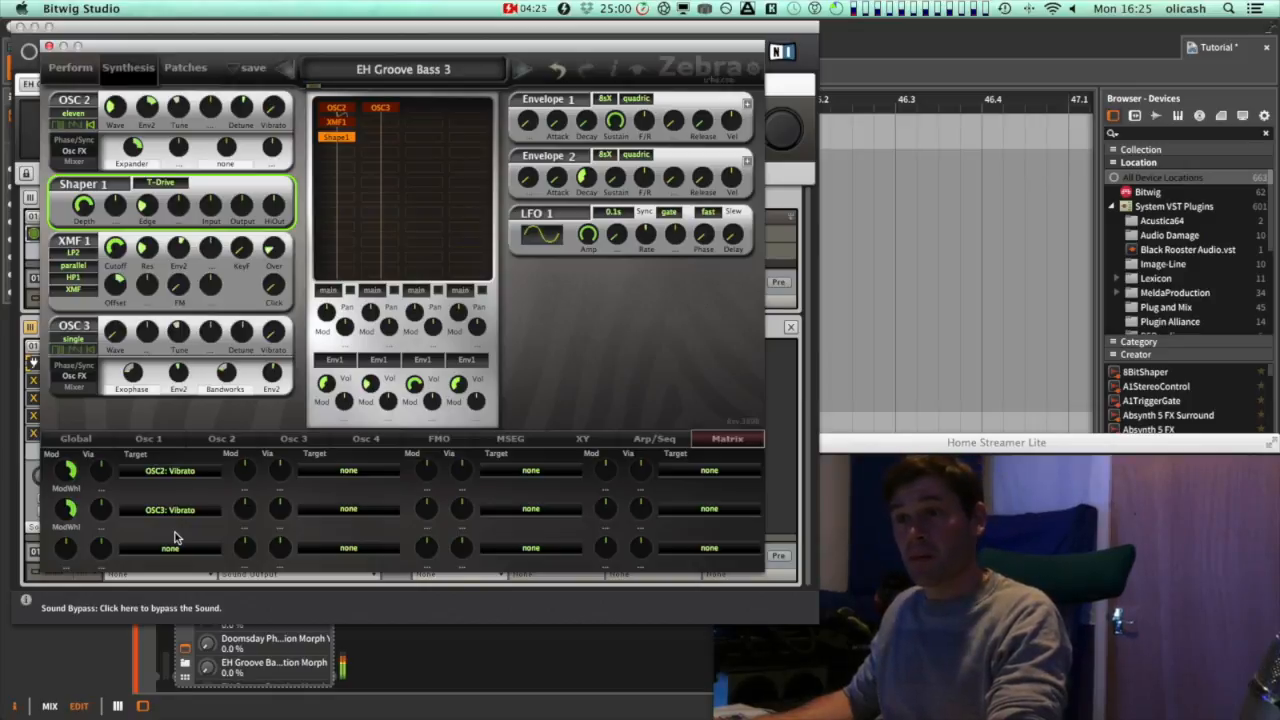
{"action": "left_click", "coordinate": [60, 439]}
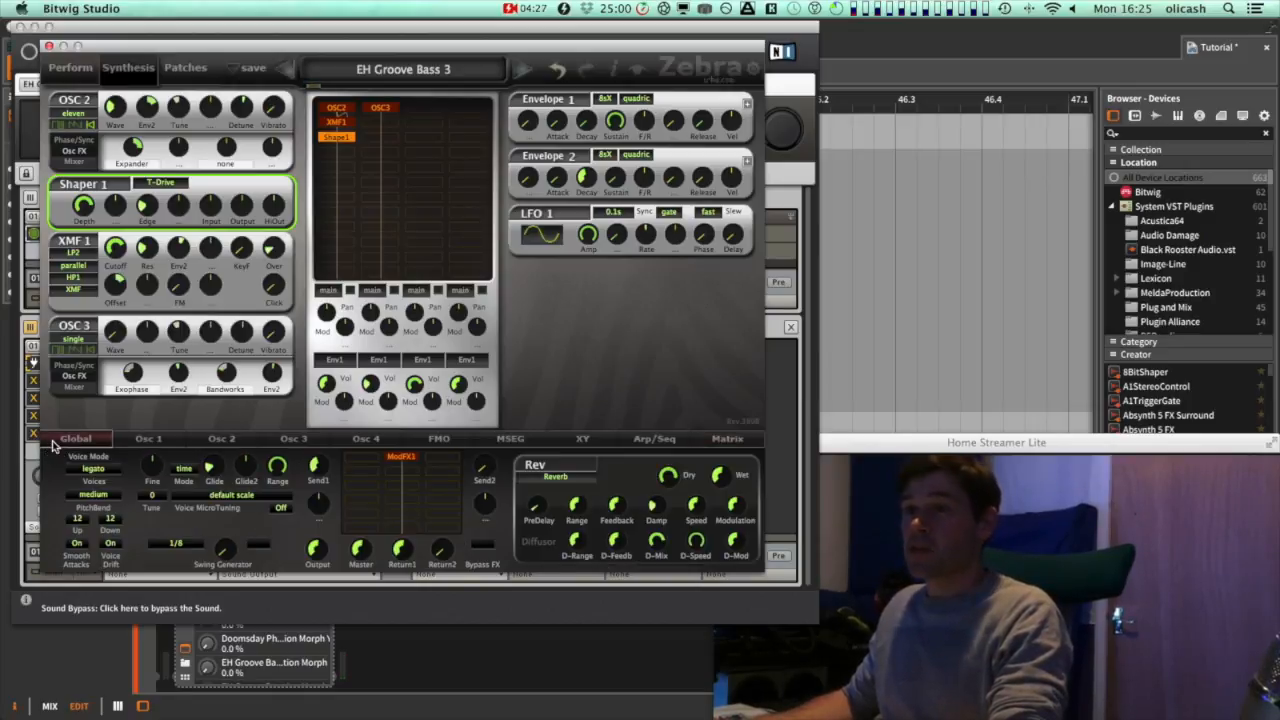
{"action": "left_click", "coordinate": [400, 457]}
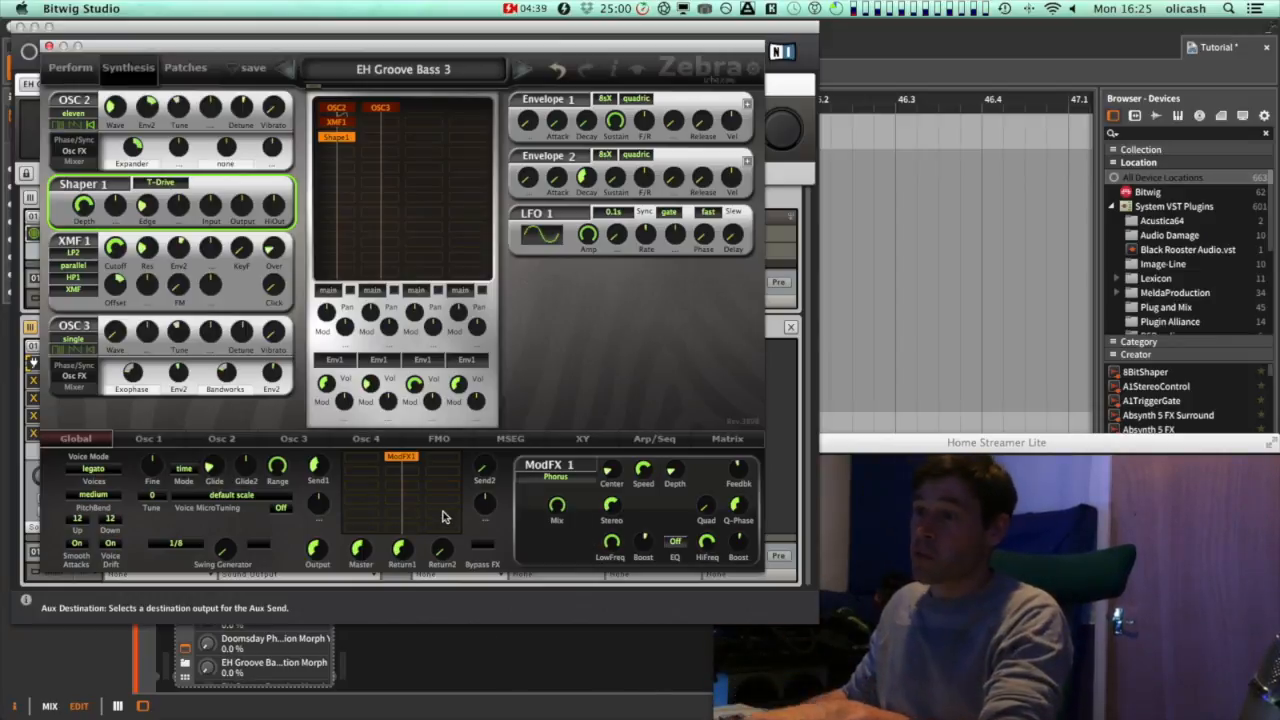
Adjust the Return1 level to about 49 and tweak the Send1 amount
{"action": "mouse_move", "coordinate": [402, 549]}
{"action": "left_mouse_down"}
{"action": "mouse_move", "coordinate": [394, 603]}
{"action": "mouse_move", "coordinate": [400, 552]}
{"action": "left_mouse_up"}
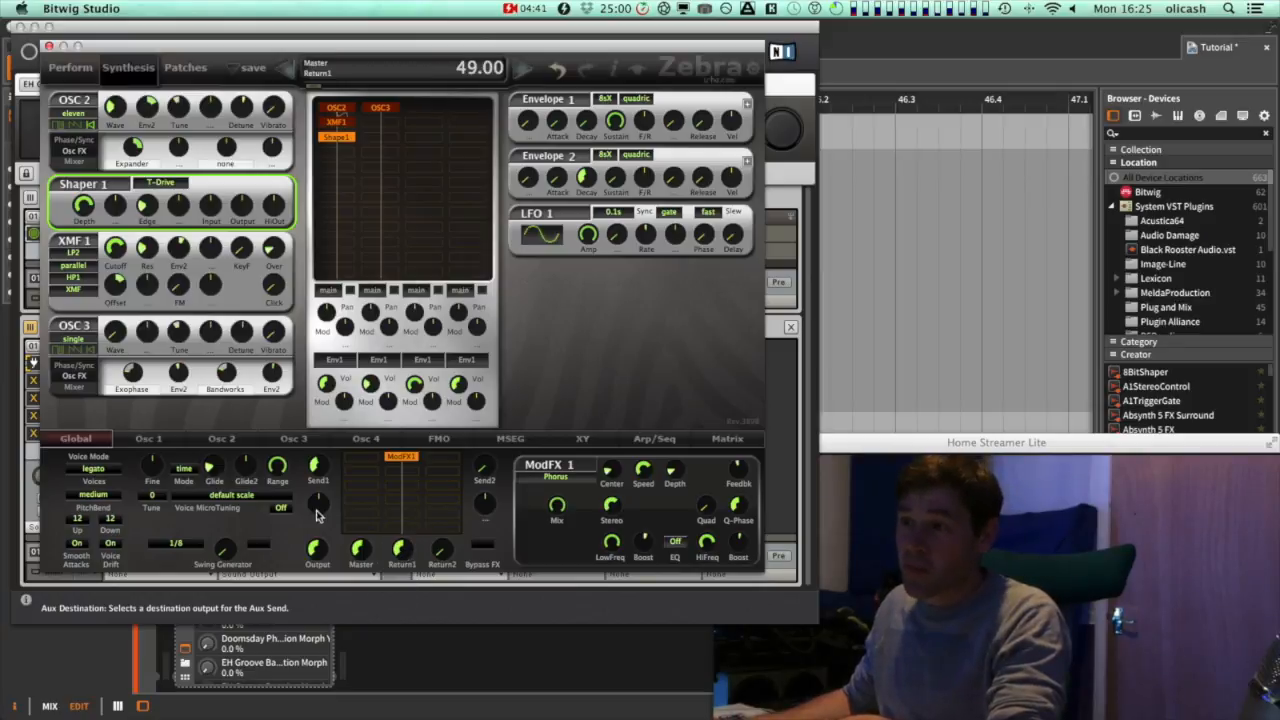
{"action": "left_click_drag", "start_coordinate": [316, 468], "coordinate": [316, 473]}
{"action": "mouse_move", "coordinate": [401, 556]}
{"action": "left_mouse_down"}
{"action": "mouse_move", "coordinate": [400, 604]}
{"action": "mouse_move", "coordinate": [403, 561]}
{"action": "left_mouse_up"}
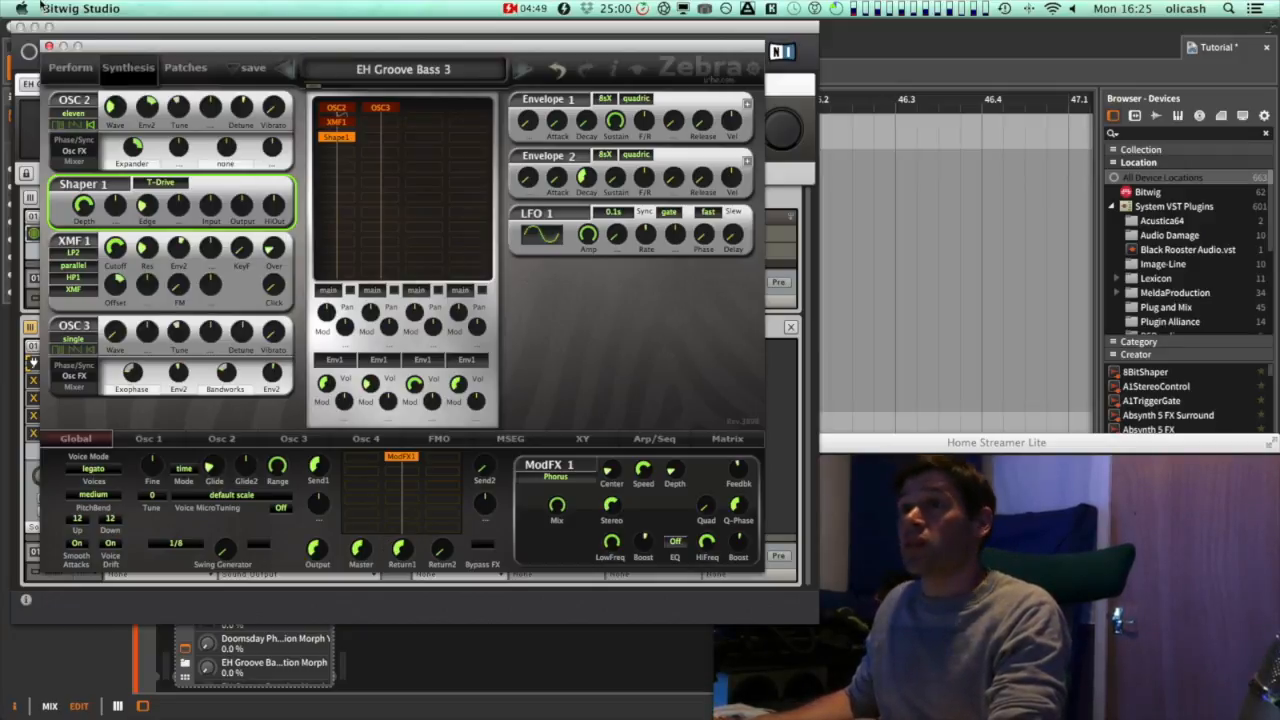
Leave the Zebra2 editor and open the iZotope Trash 2 plugin editor from the Source channel
{"action": "left_click_drag", "start_coordinate": [165, 46], "coordinate": [211, 44]}
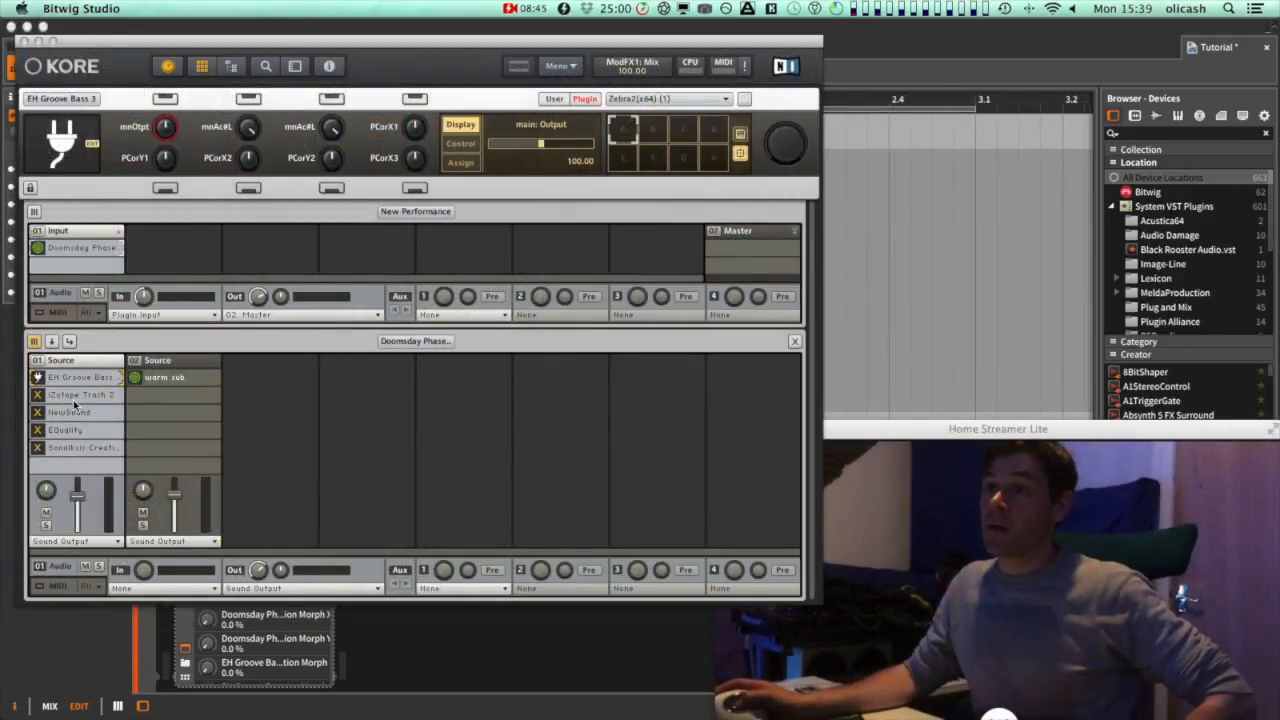
{"action": "left_click", "coordinate": [76, 396]}
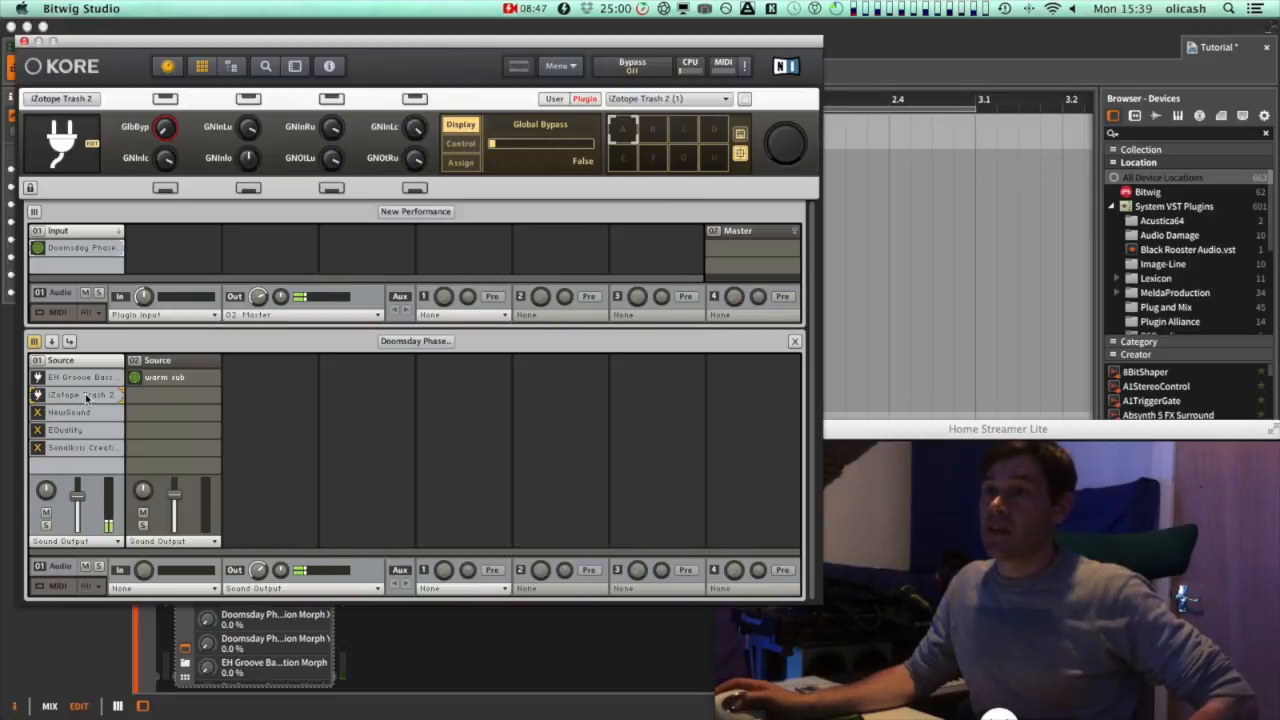
{"action": "double_click", "coordinate": [86, 397]}
{"action": "left_click_drag", "start_coordinate": [411, 46], "coordinate": [480, 106]}
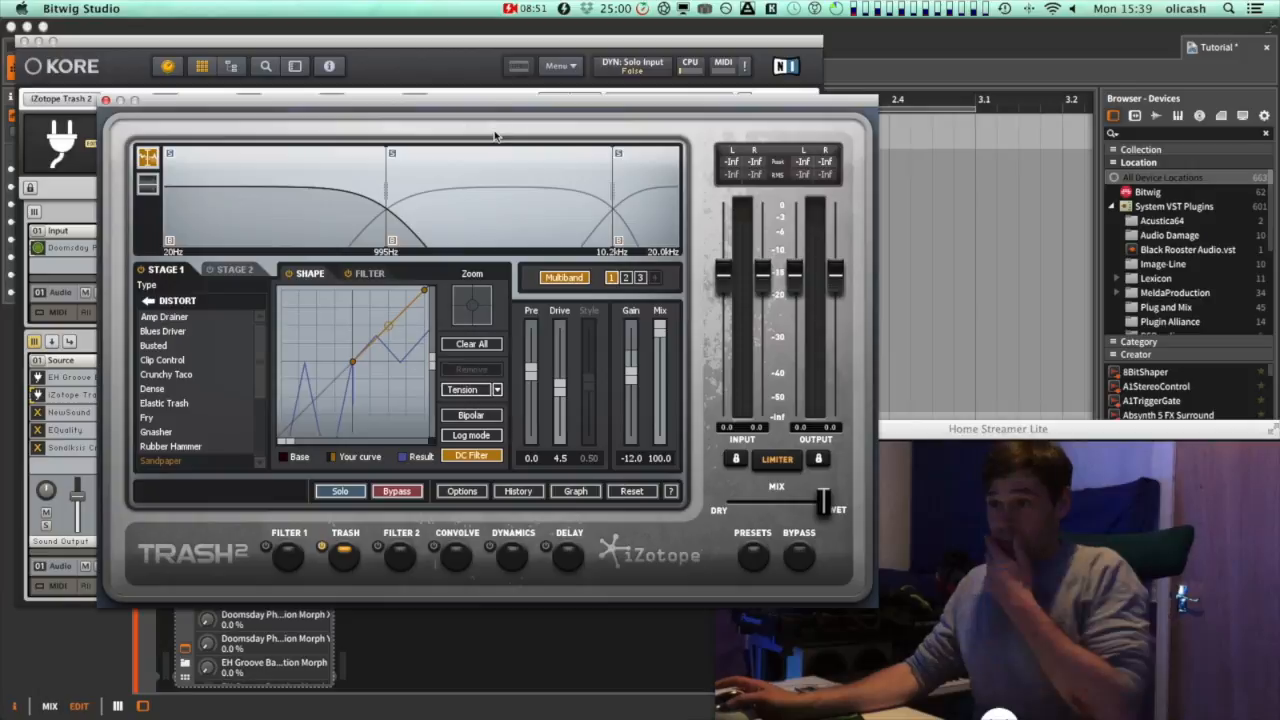
Review the distortion type assigned to each multiband band in Trash 2's first stage
{"action": "left_click", "coordinate": [324, 488]}
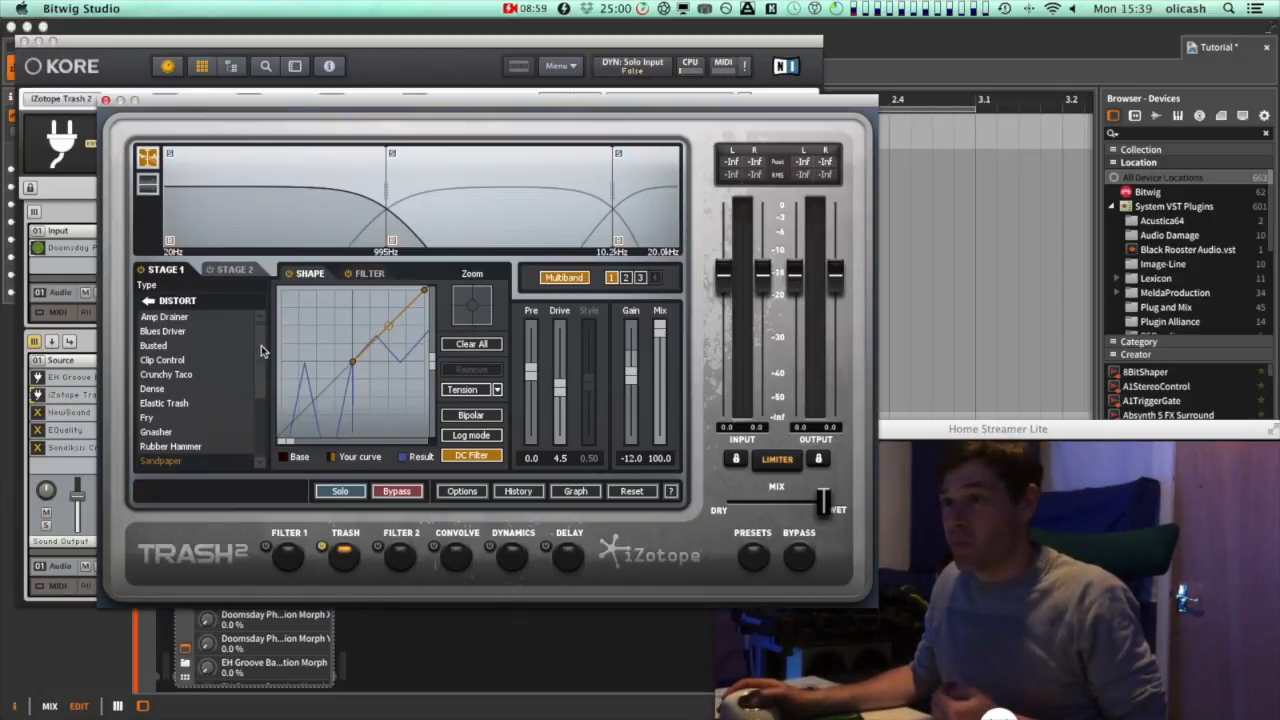
{"action": "scroll", "coordinate": [197, 380], "scroll_direction": "down", "scroll_amount": 3}
{"action": "left_click", "coordinate": [490, 232]}
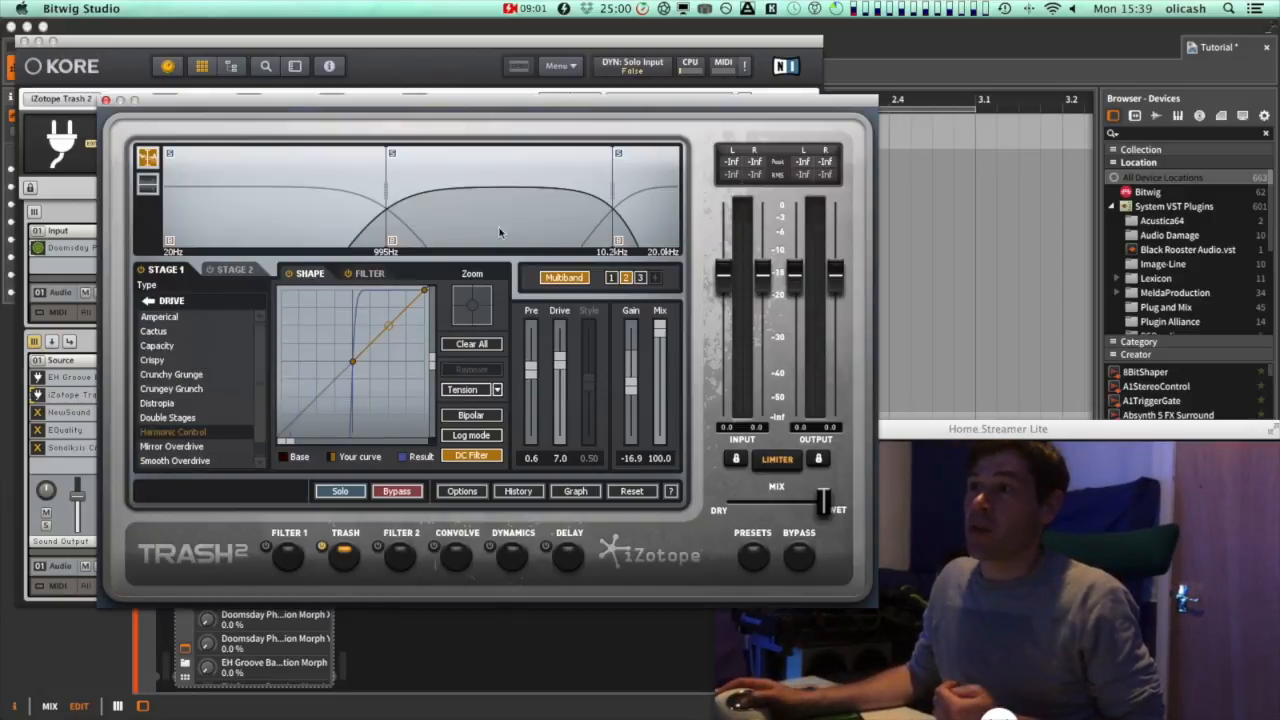
{"action": "left_click", "coordinate": [656, 232]}
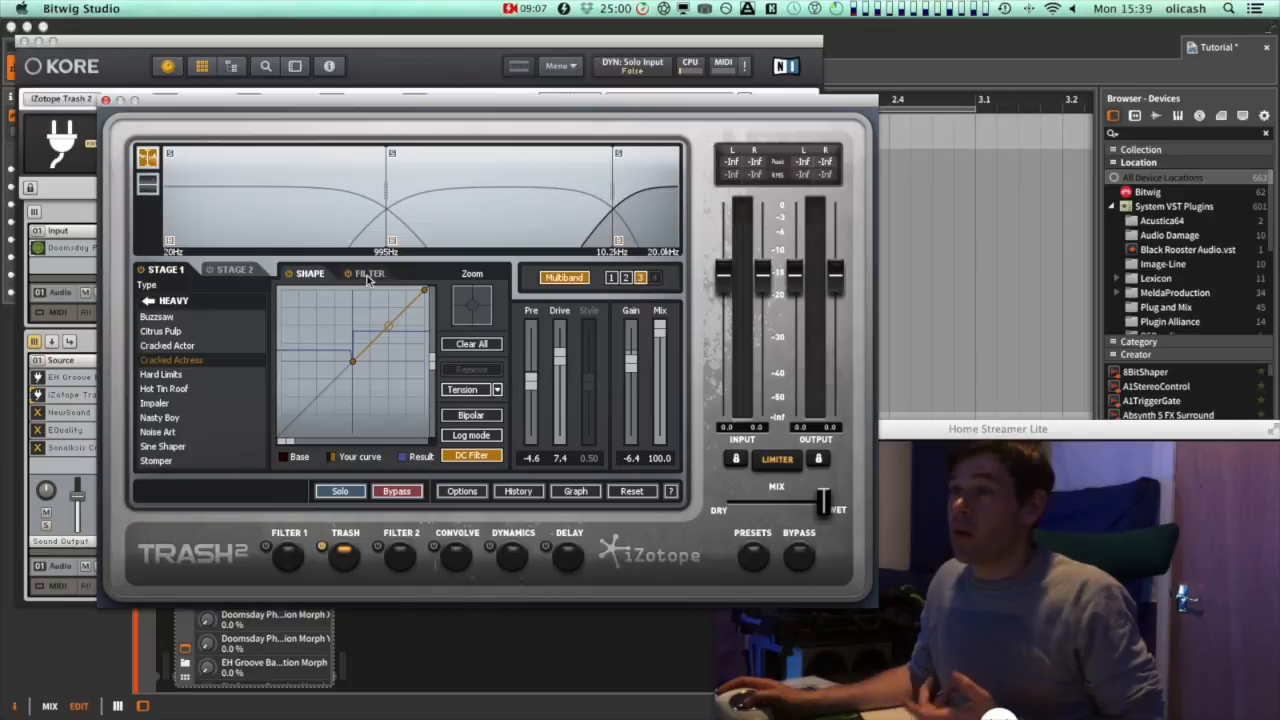
{"action": "left_click", "coordinate": [465, 224]}
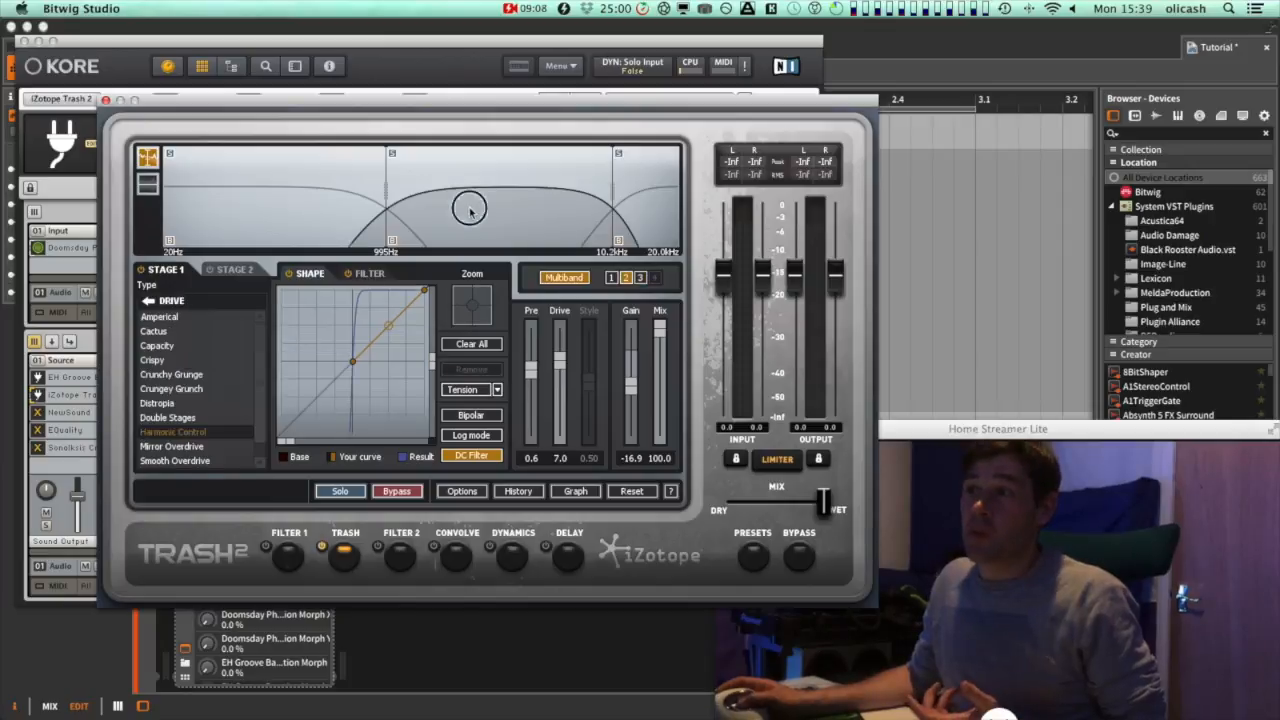
Switch to Trash 2's Filter view and review the filter curve for each band
{"action": "left_click", "coordinate": [370, 274]}
{"action": "left_click", "coordinate": [321, 277]}
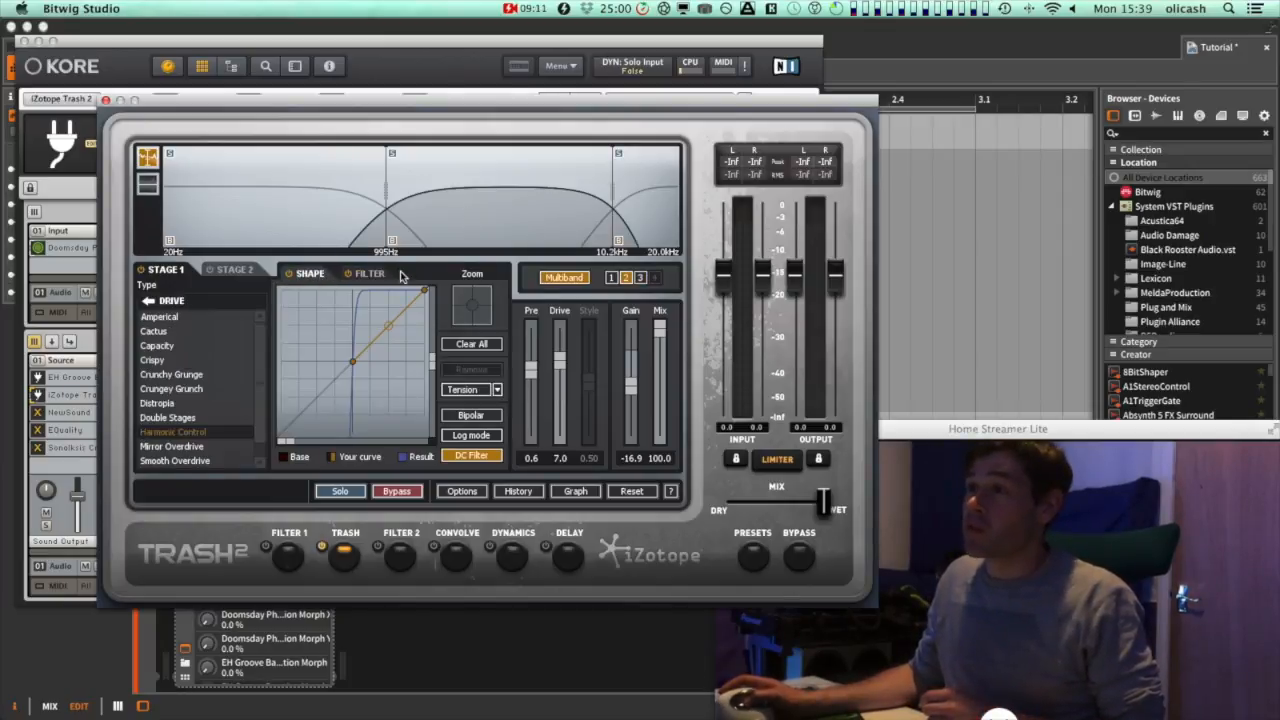
{"action": "left_click", "coordinate": [370, 274]}
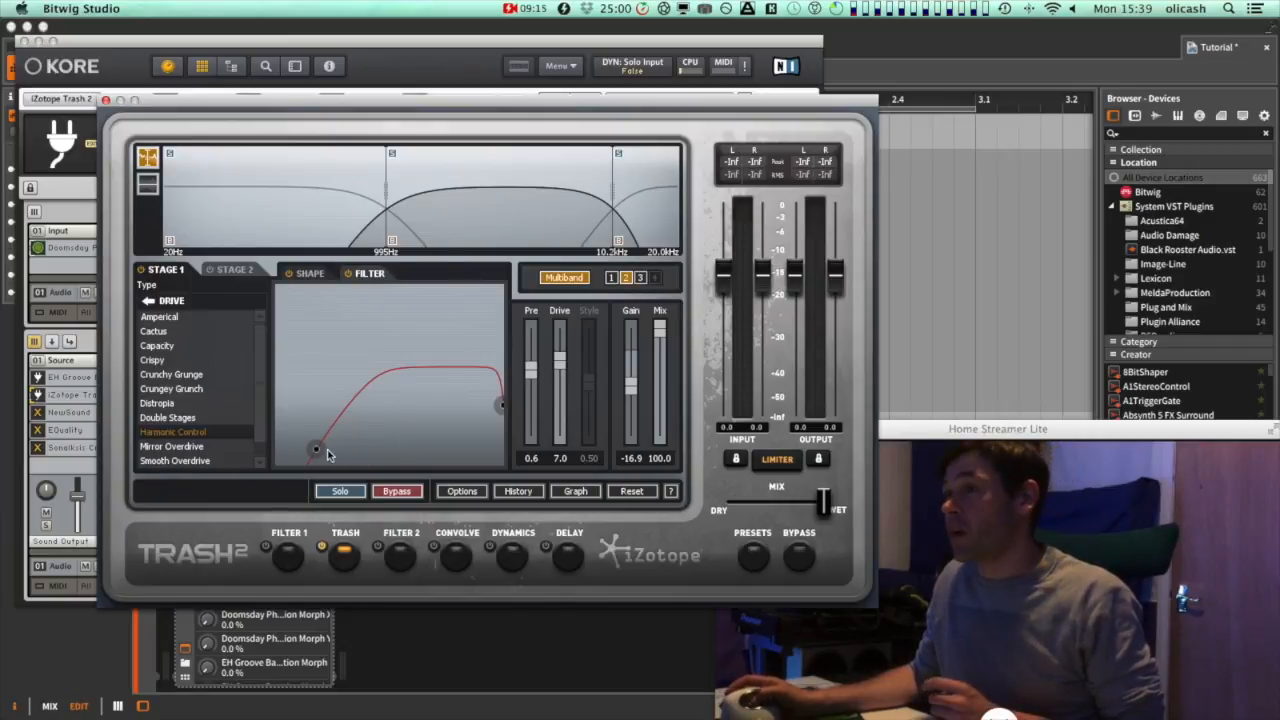
{"action": "left_click", "coordinate": [331, 489]}
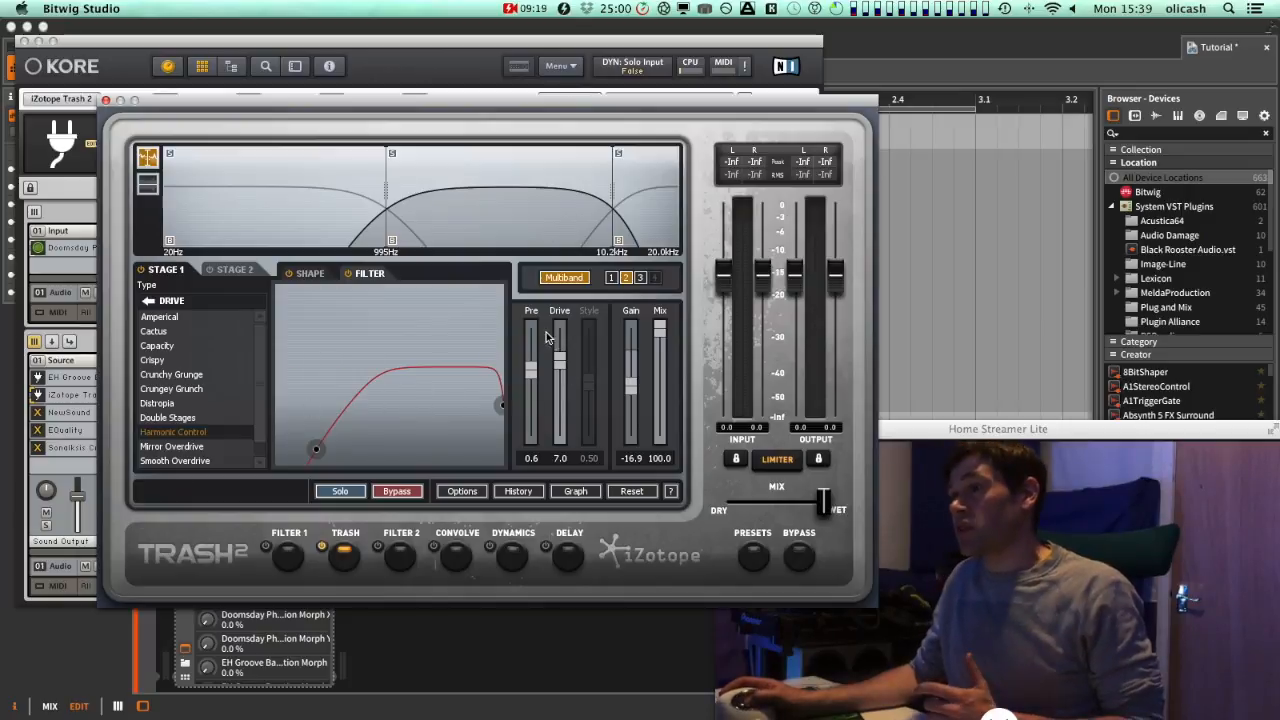
{"action": "left_click", "coordinate": [232, 212]}
{"action": "left_click", "coordinate": [478, 216]}
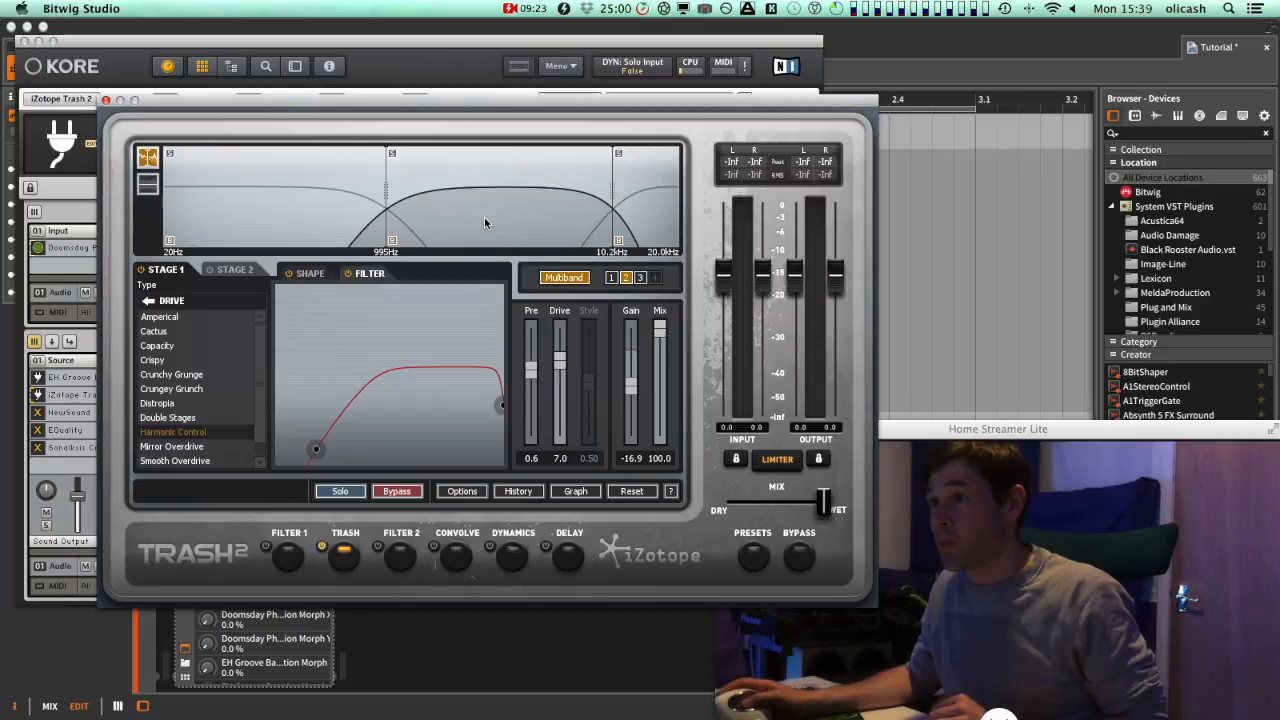
{"action": "left_click", "coordinate": [270, 205]}
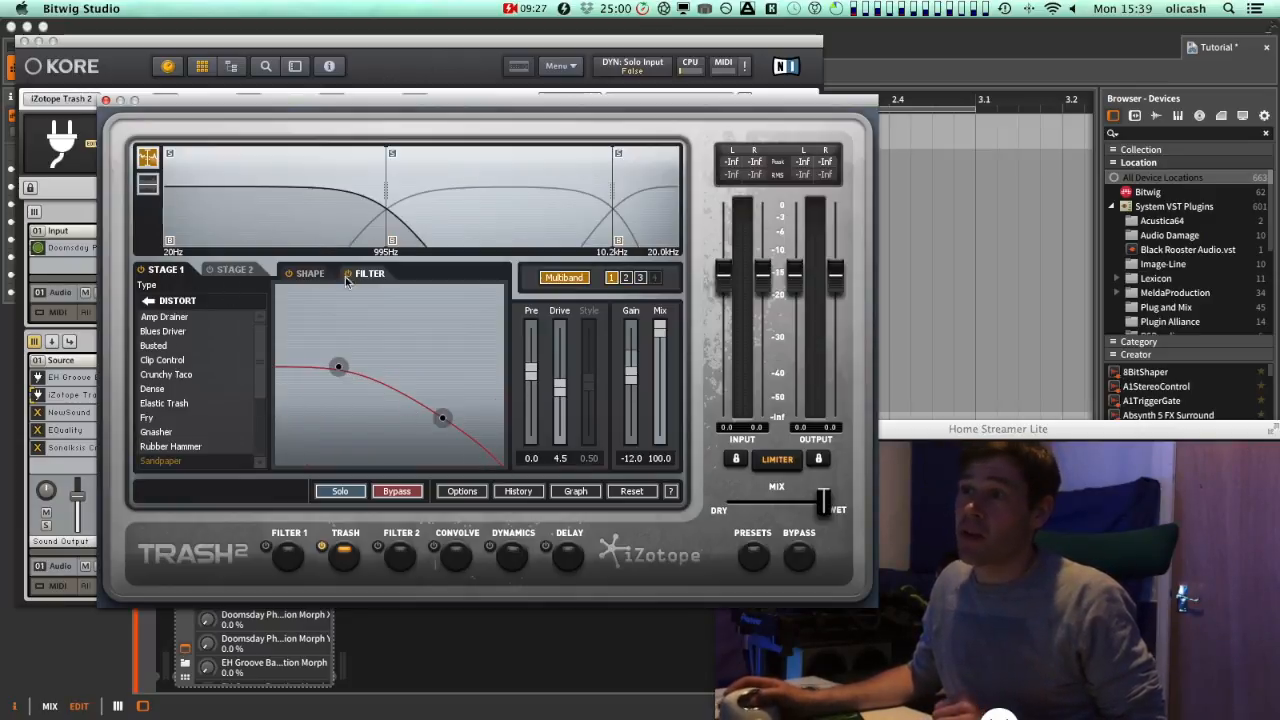
{"action": "left_click", "coordinate": [516, 224]}
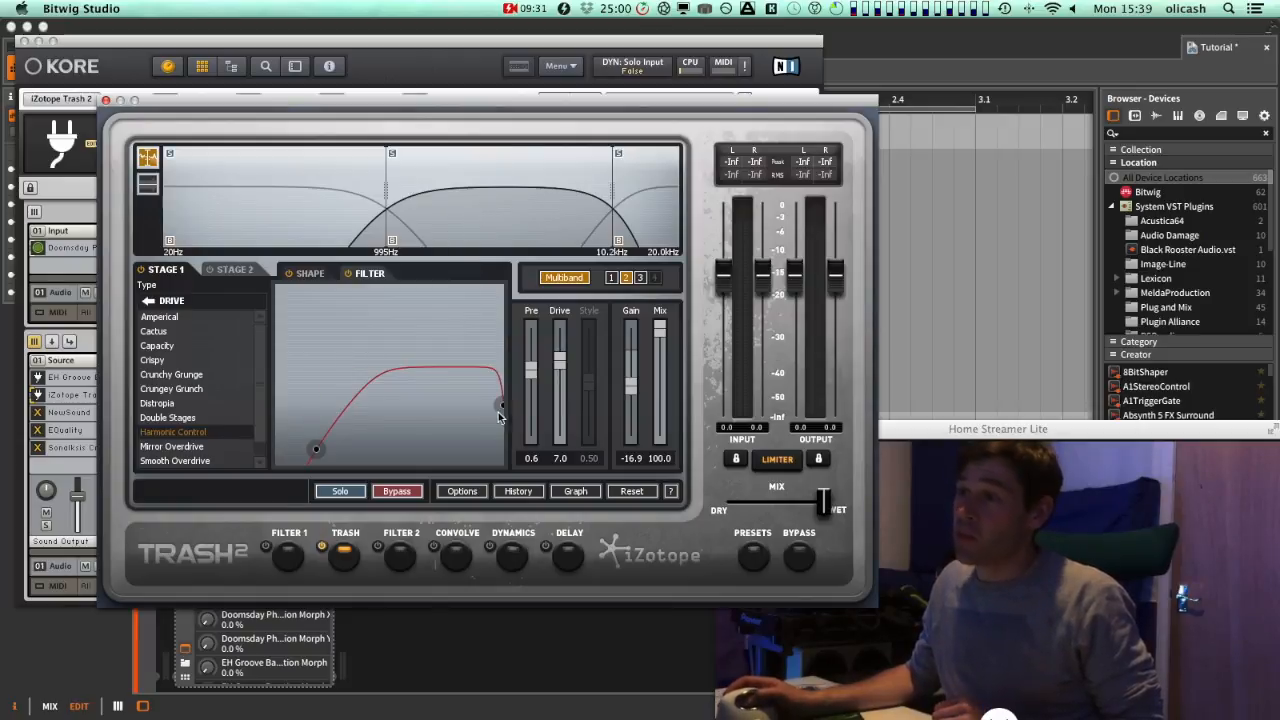
{"action": "left_click", "coordinate": [650, 211]}
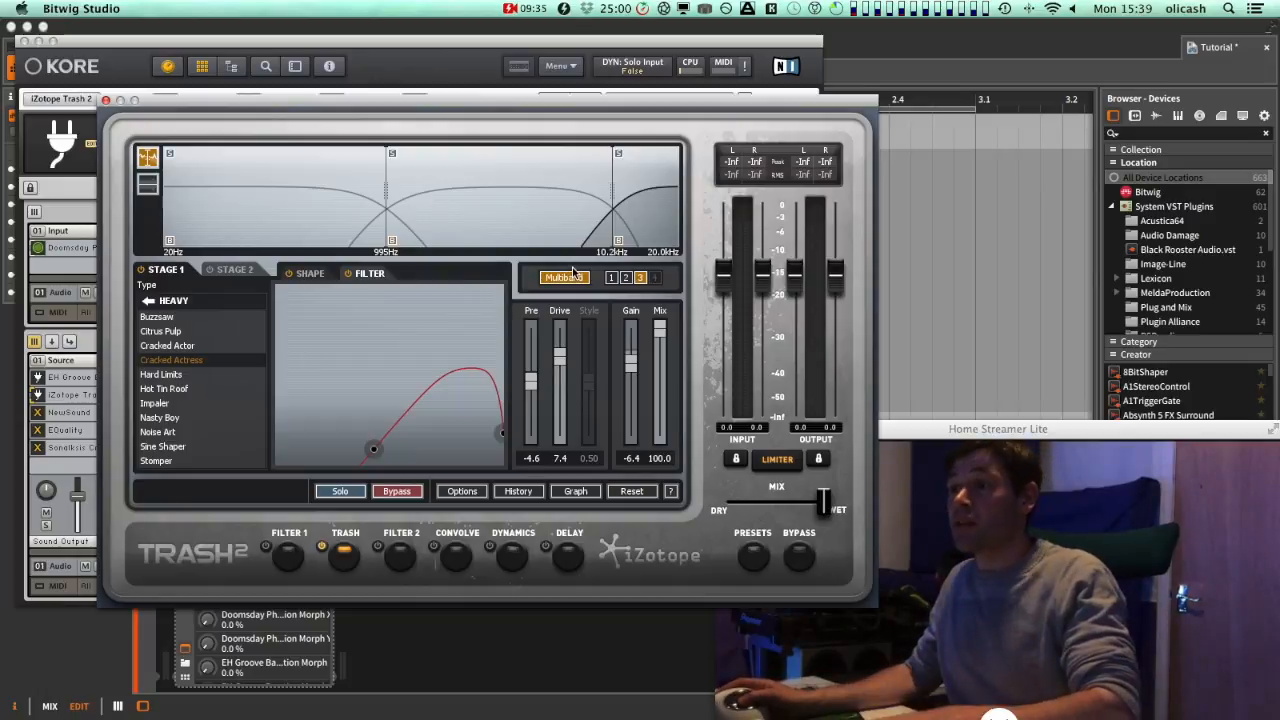
Play the sound through Trash 2 and close its editor
{"action": "key", "text": "space"}
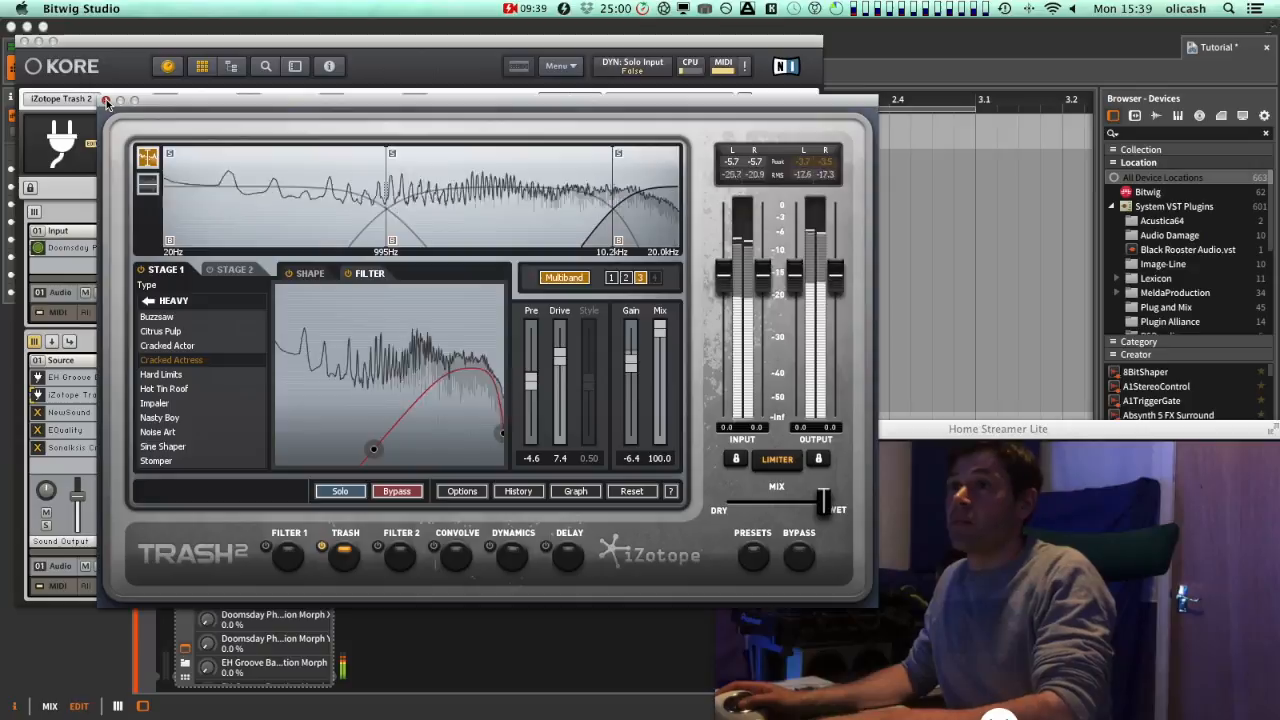
{"action": "left_click", "coordinate": [106, 101]}
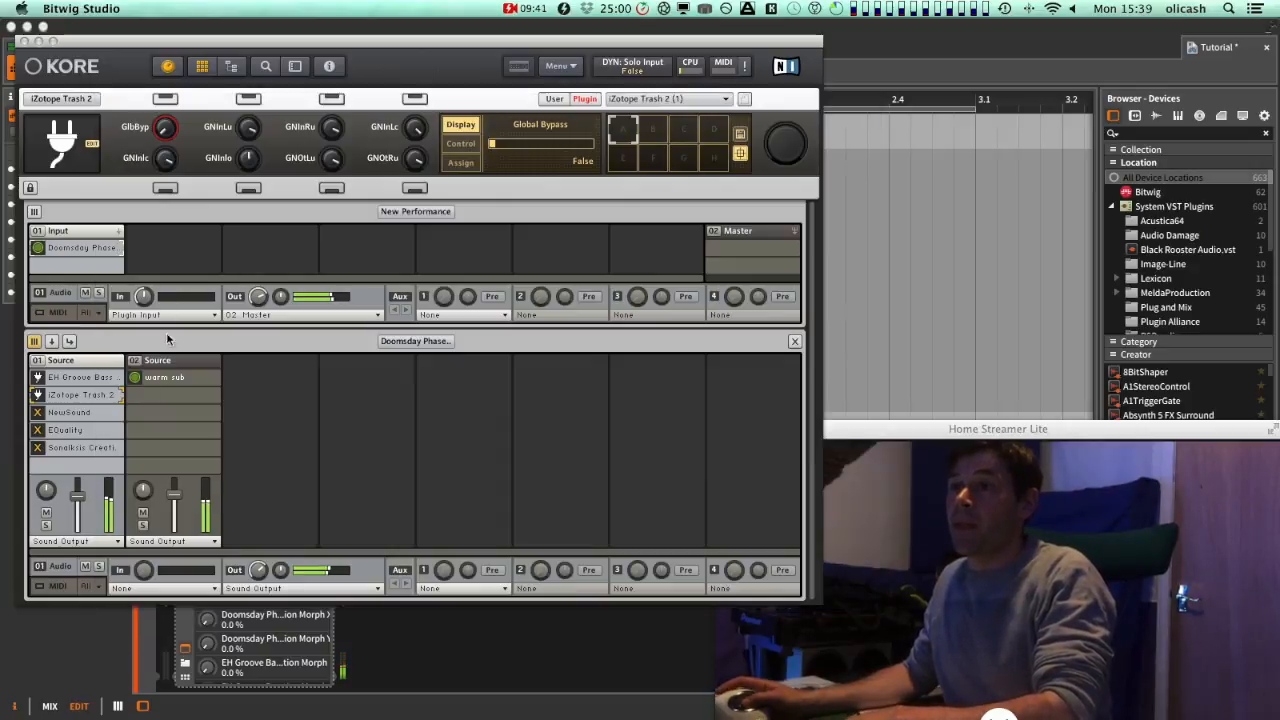
Open the NewSound sub-sound and inspect its three input channels
{"action": "left_click", "coordinate": [38, 395]}
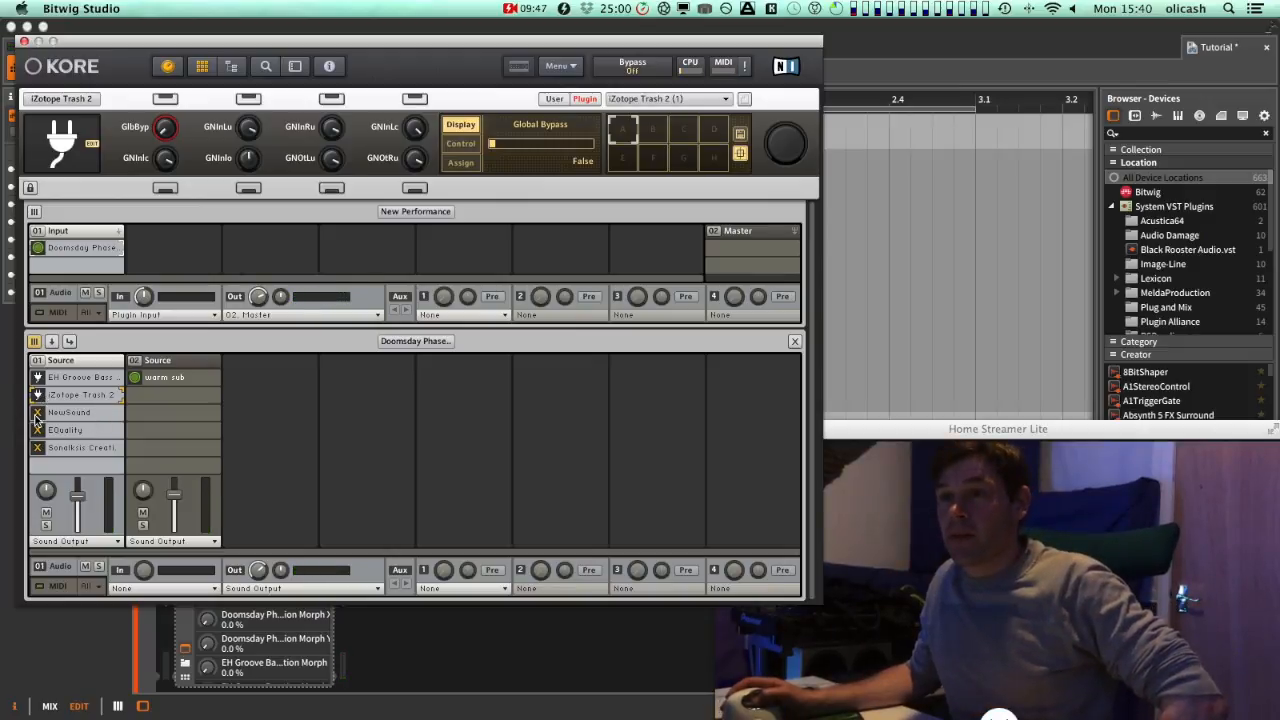
{"action": "double_click", "coordinate": [99, 410]}
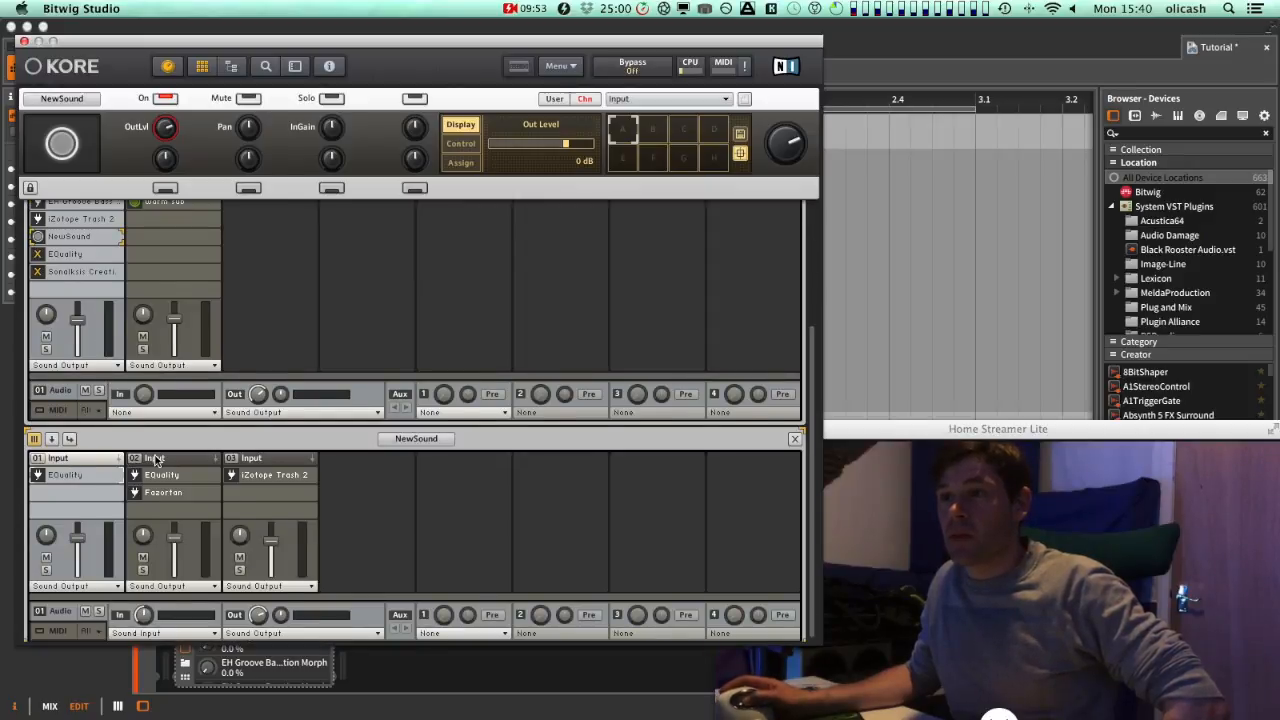
{"action": "left_click", "coordinate": [155, 460]}
{"action": "left_click", "coordinate": [258, 462]}
{"action": "left_click", "coordinate": [165, 460]}
{"action": "left_click", "coordinate": [88, 463]}
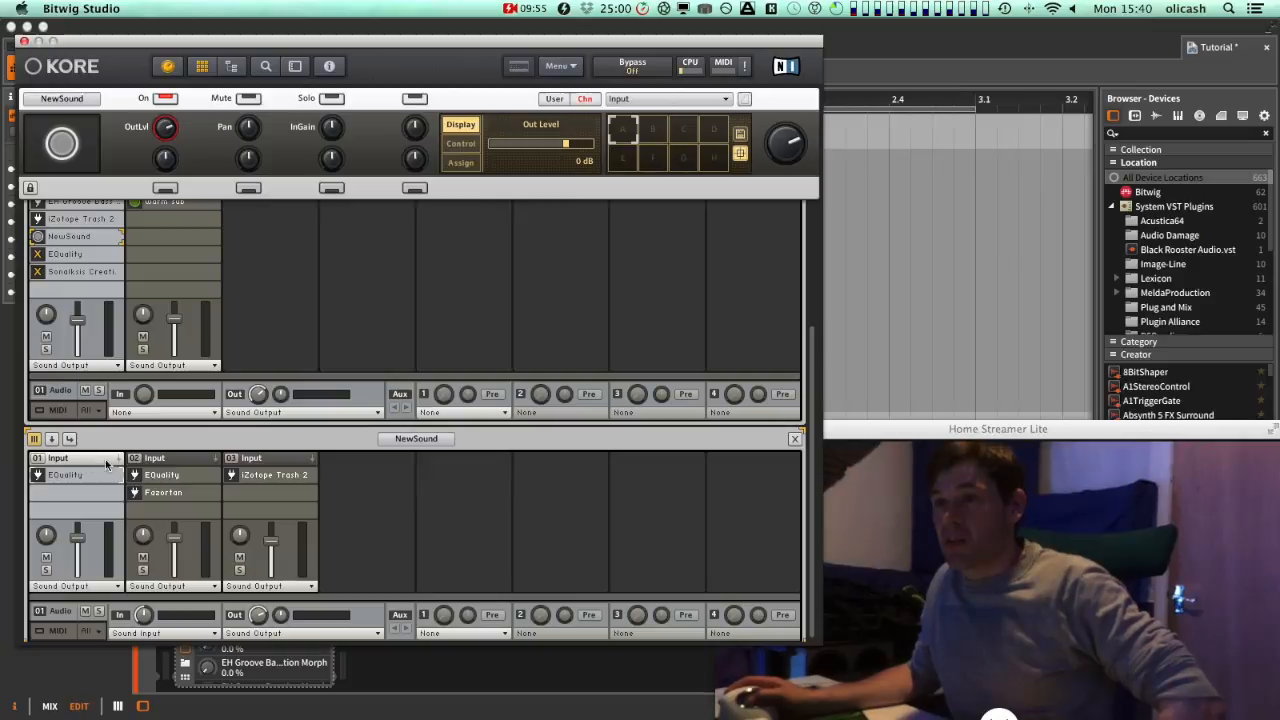
Inspect the EQuality curves on the first and second input channels, then close the Kore window
{"action": "double_click", "coordinate": [81, 484]}
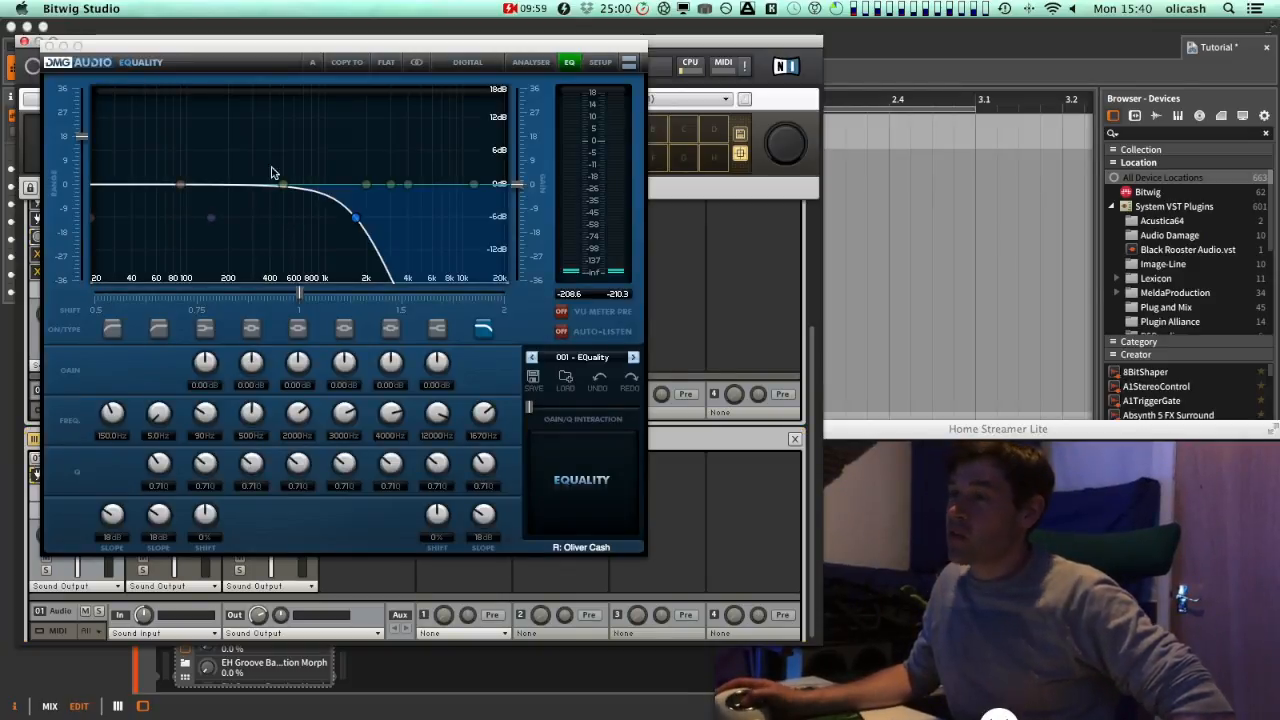
{"action": "left_click", "coordinate": [48, 46]}
{"action": "double_click", "coordinate": [183, 477]}
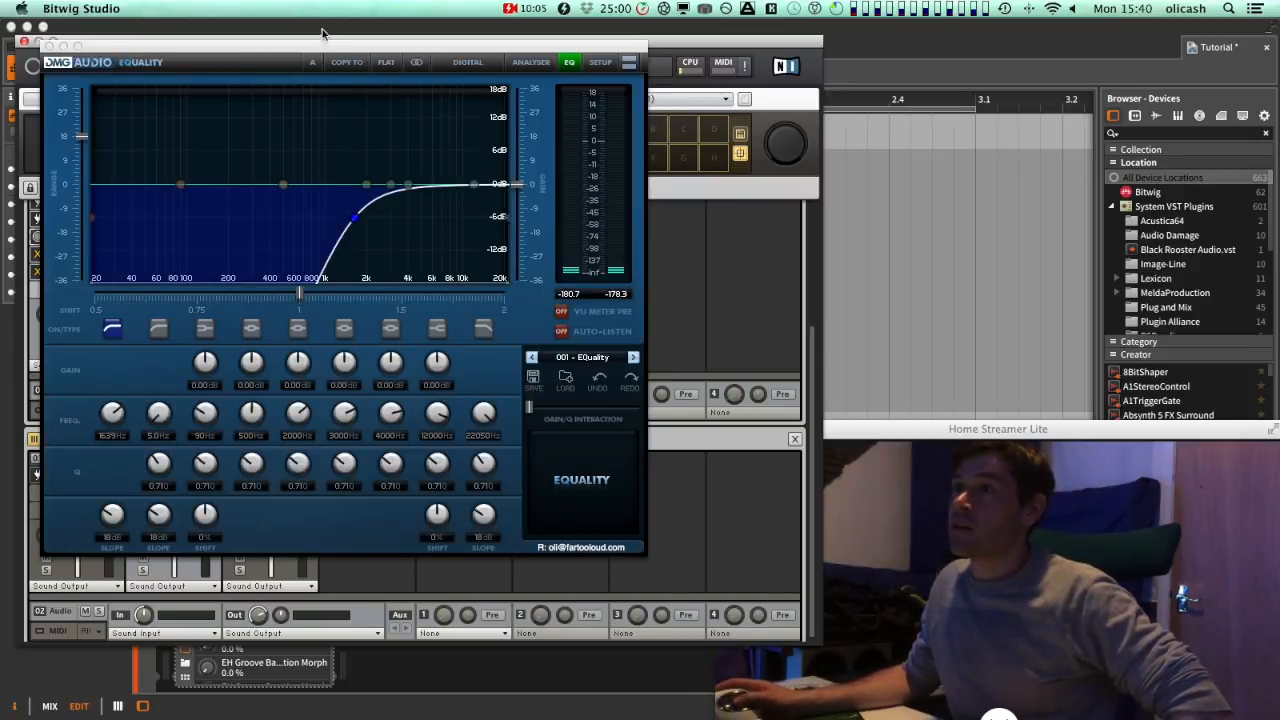
{"action": "mouse_move", "coordinate": [541, 190]}
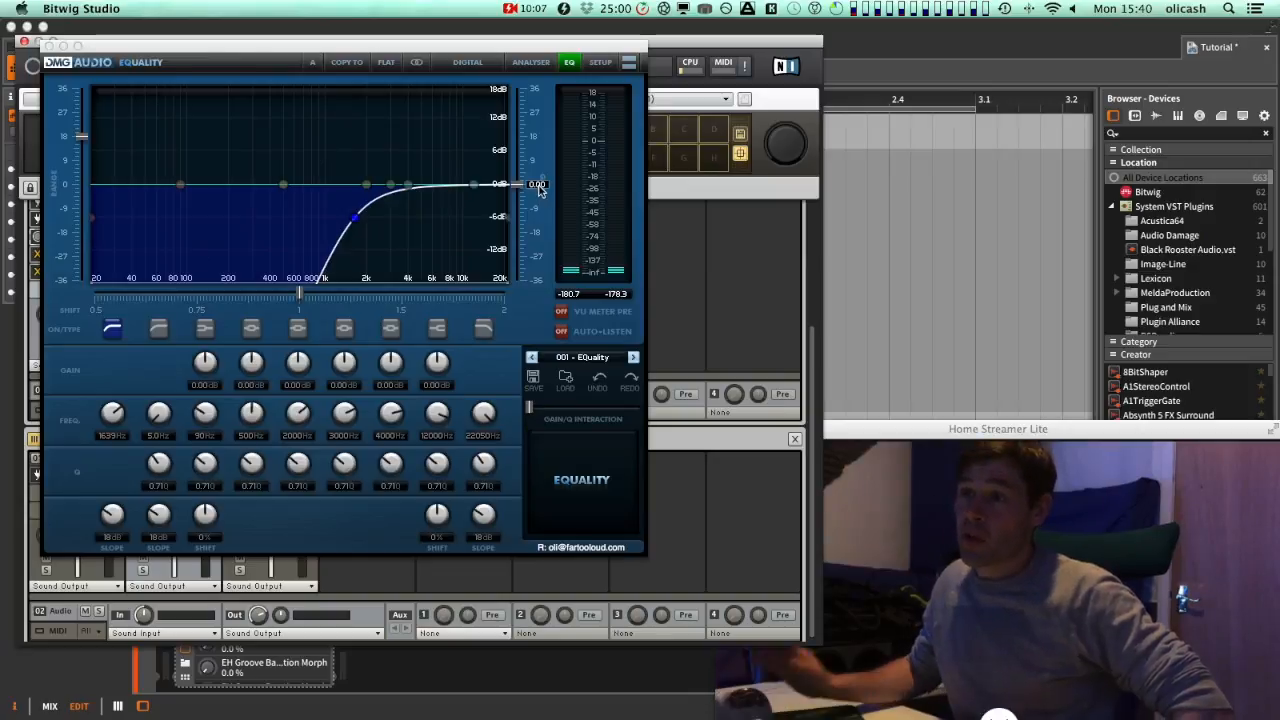
{"action": "left_click", "coordinate": [49, 47]}
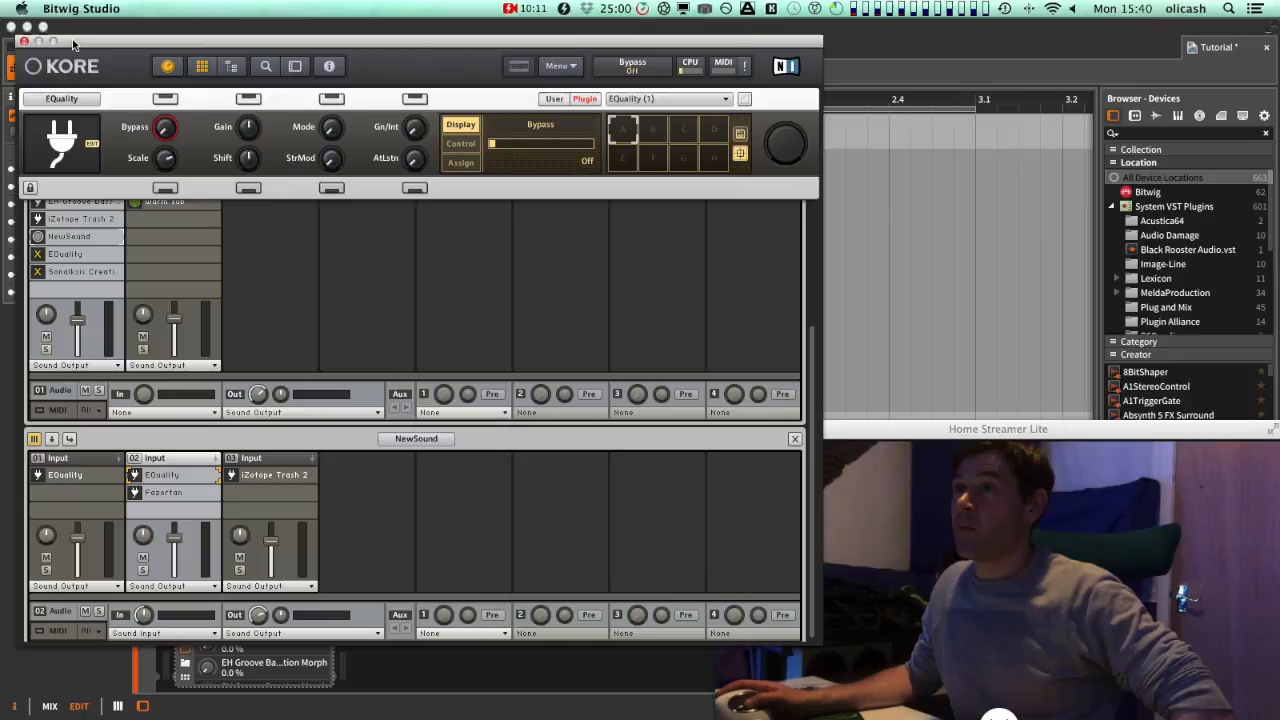
{"action": "left_click_drag", "start_coordinate": [80, 42], "coordinate": [118, 6]}
{"action": "left_click", "coordinate": [64, 22]}
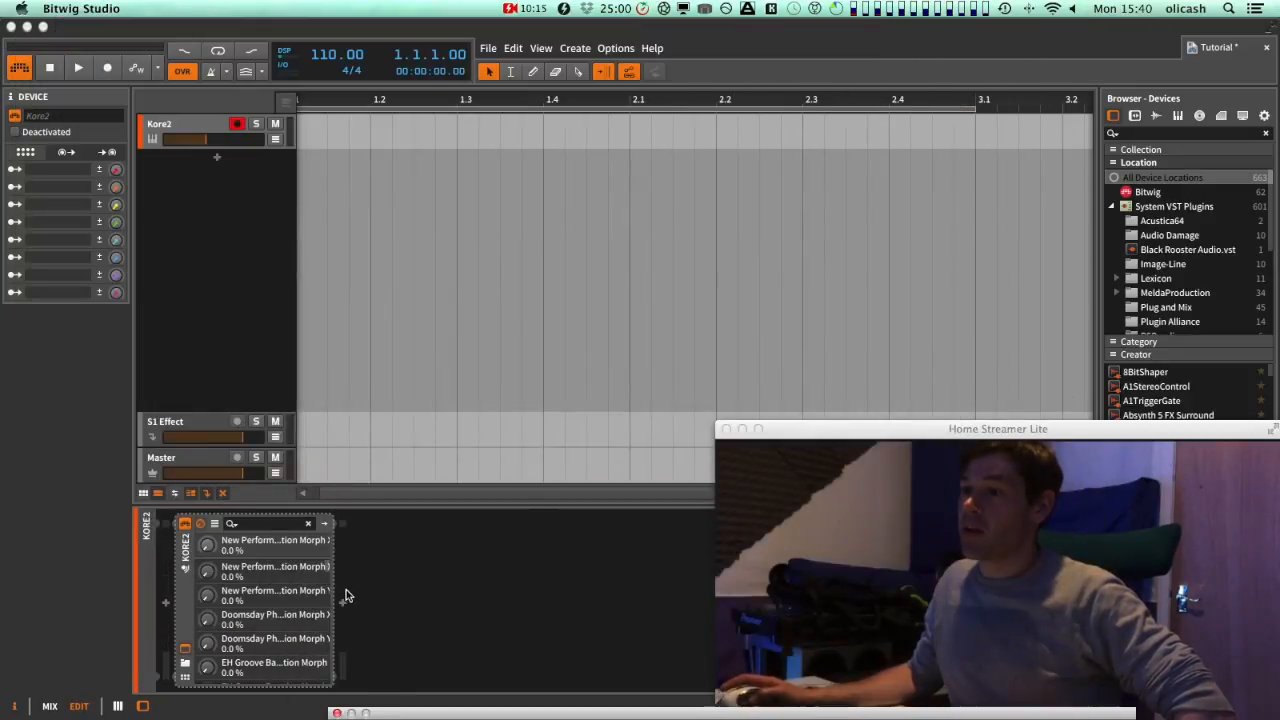
Insert a Multiband FX-2 device after Kore2 by searching the device browser for fx 2
{"action": "left_click", "coordinate": [342, 604]}
{"action": "type", "text": "fx 2"}
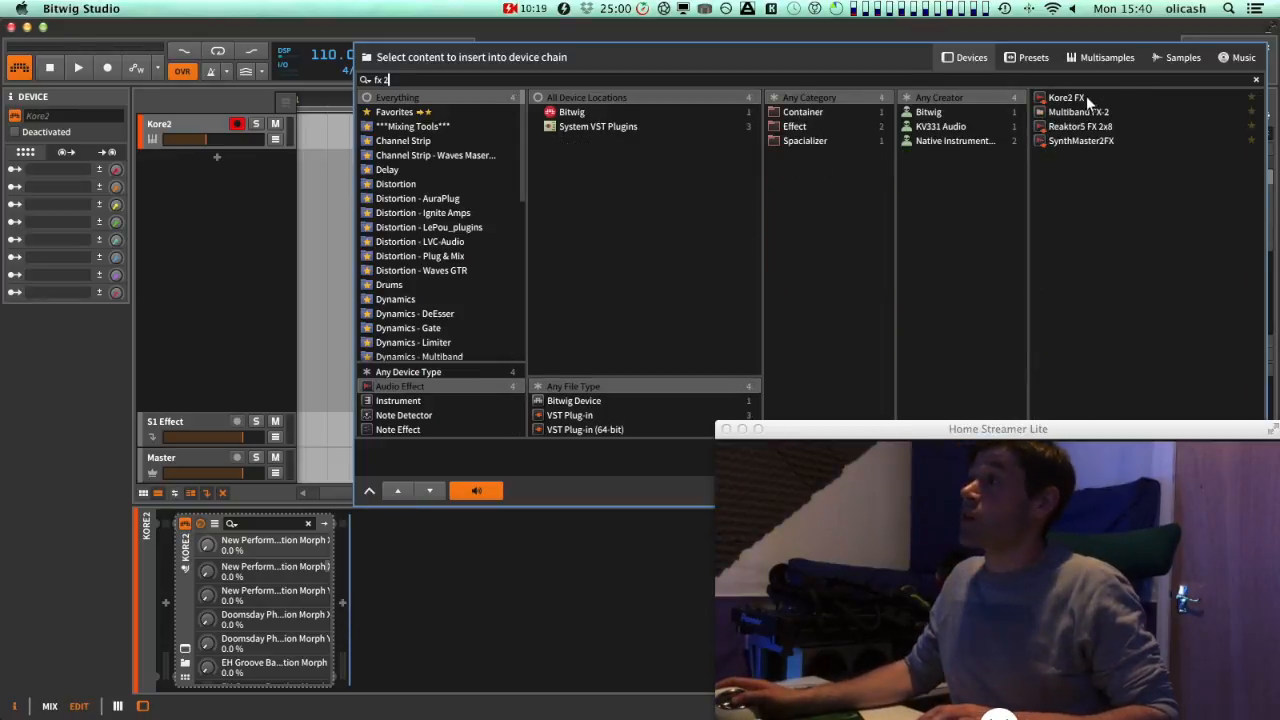
{"action": "left_click", "coordinate": [1080, 112]}
{"action": "key", "text": "Return"}
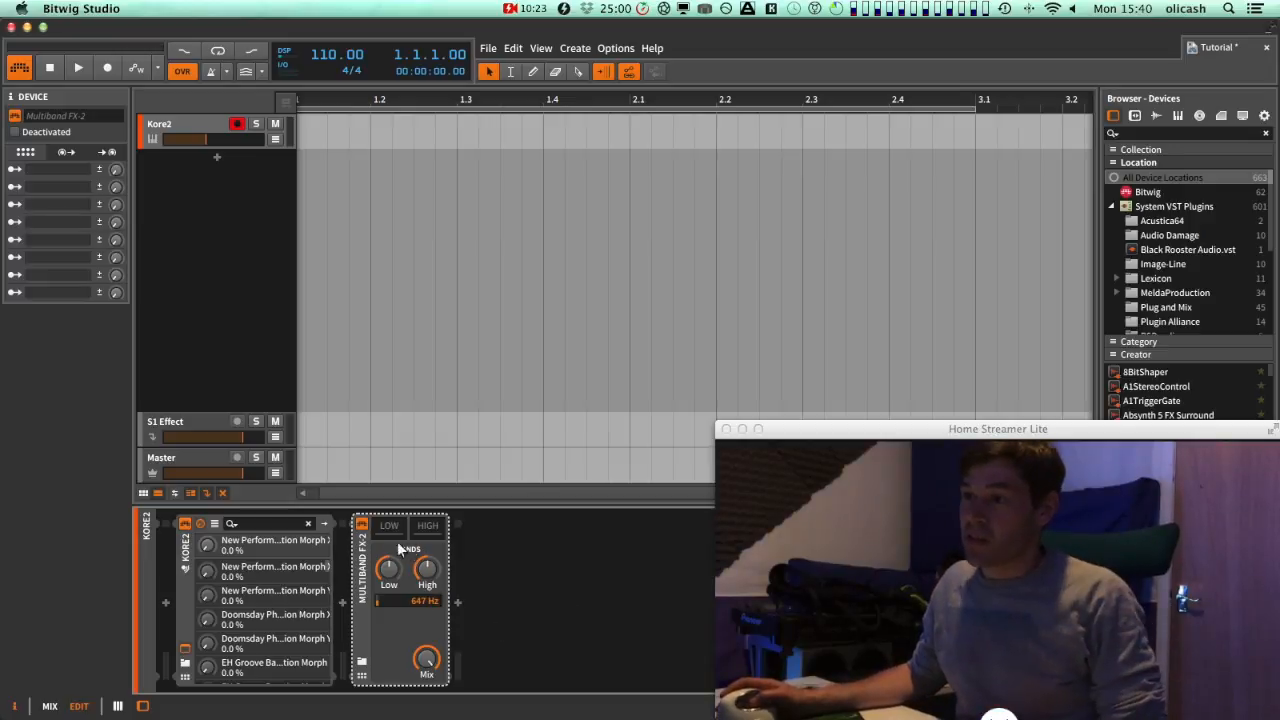
Switch Multiband FX-2 between its High and Low bands, nudge its Mix, and delete the device
{"action": "left_click", "coordinate": [437, 528]}
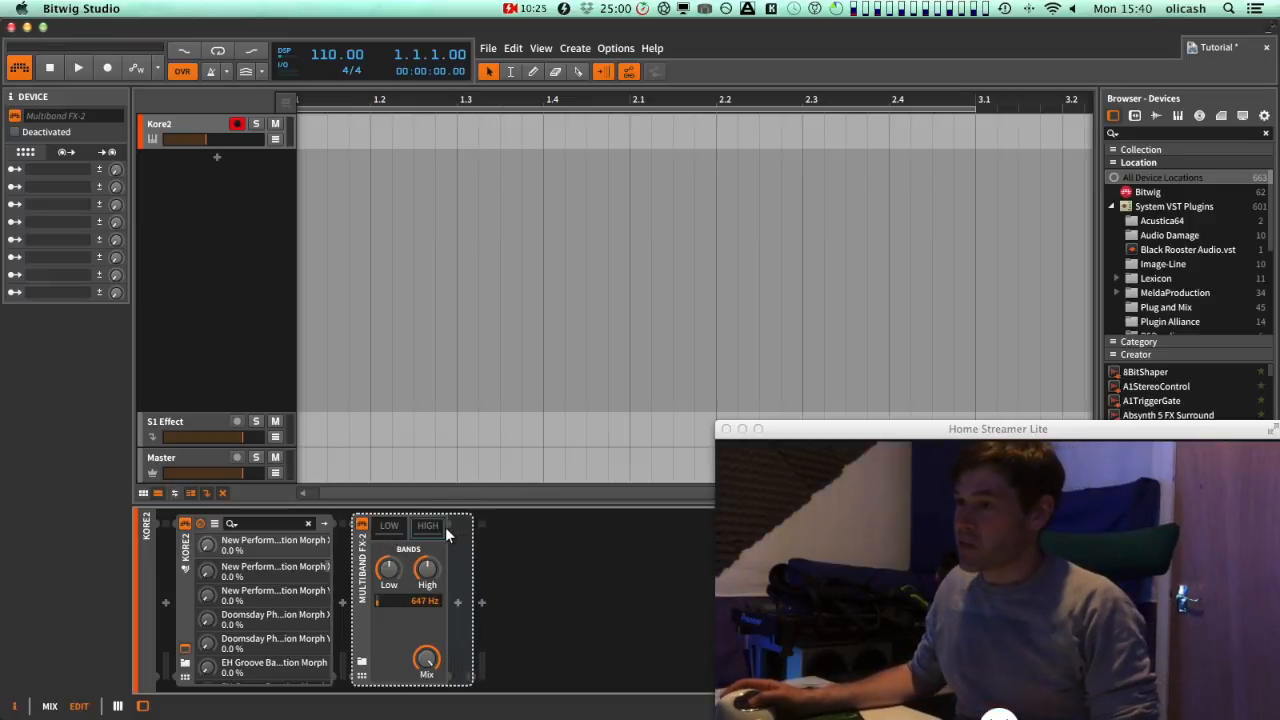
{"action": "left_click", "coordinate": [387, 527]}
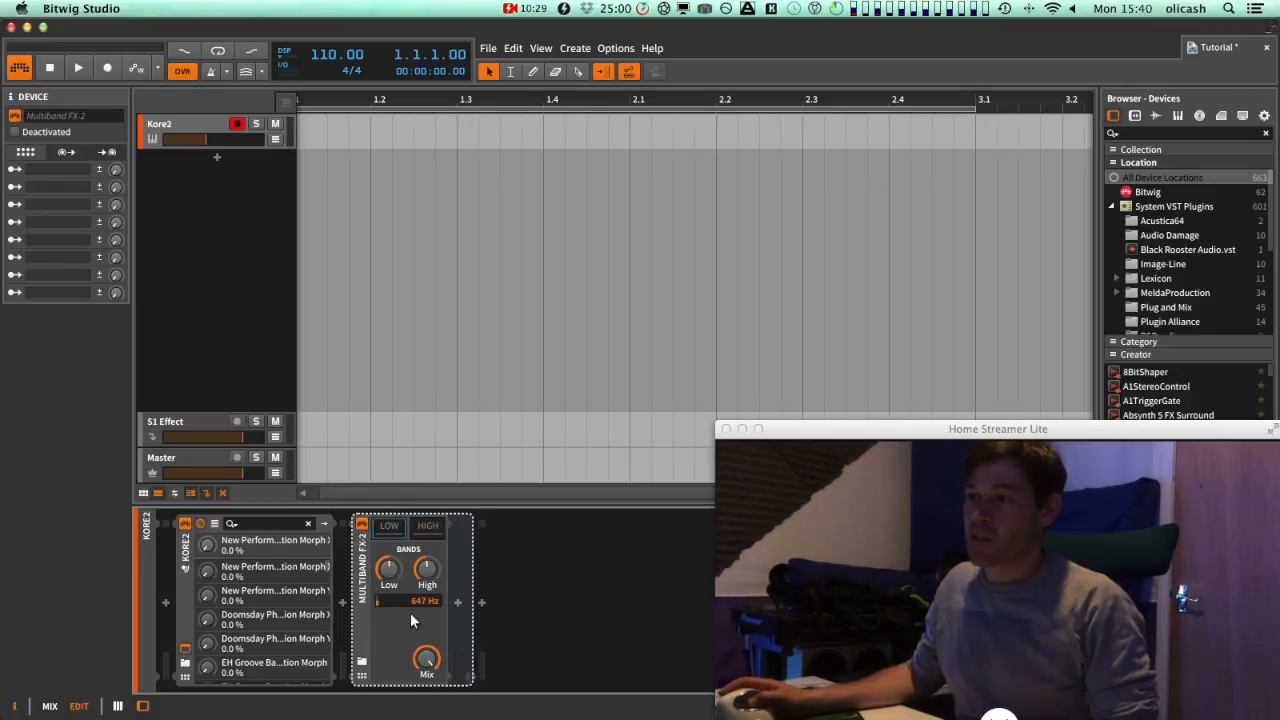
{"action": "mouse_move", "coordinate": [422, 661]}
{"action": "left_mouse_down"}
{"action": "mouse_move", "coordinate": [422, 715]}
{"action": "mouse_move", "coordinate": [422, 655]}
{"action": "left_mouse_up"}
{"action": "left_click", "coordinate": [362, 640]}
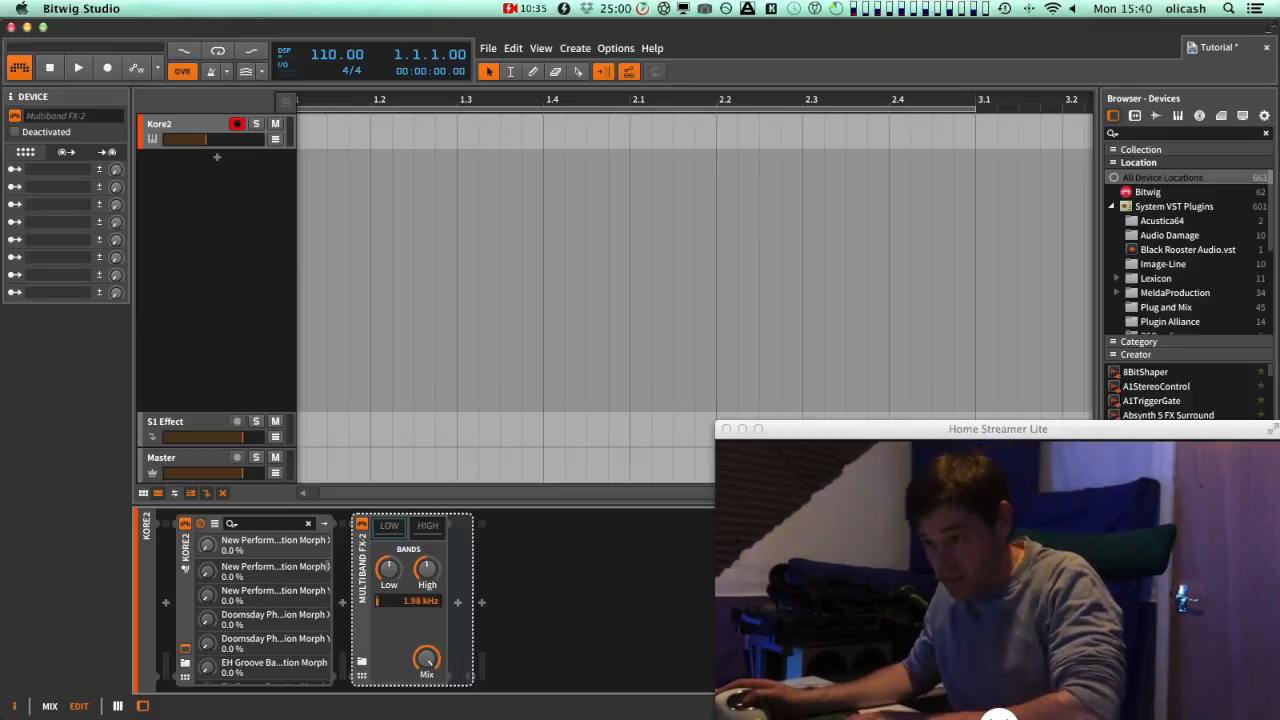
{"action": "key", "text": "Delete"}
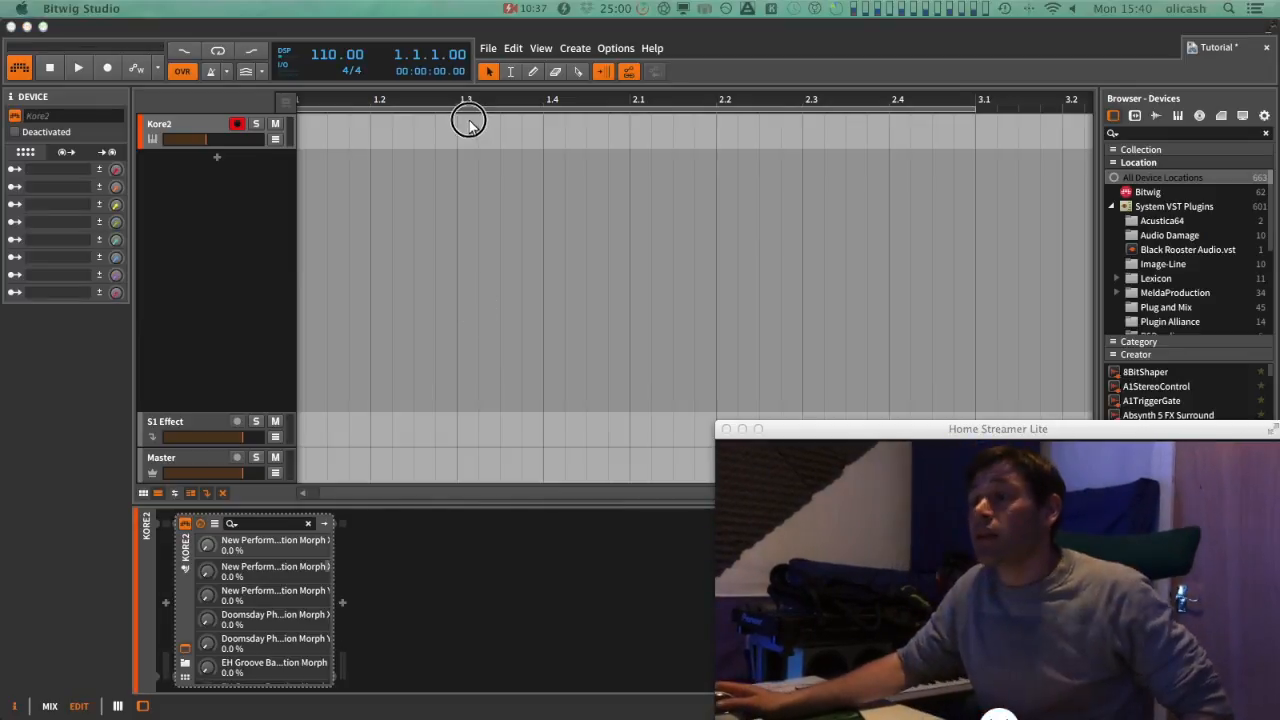
Reopen the Kore window, view the Fazortan phaser editor on the second channel, and close it
{"action": "left_click_drag", "start_coordinate": [640, 719], "coordinate": [291, 32]}
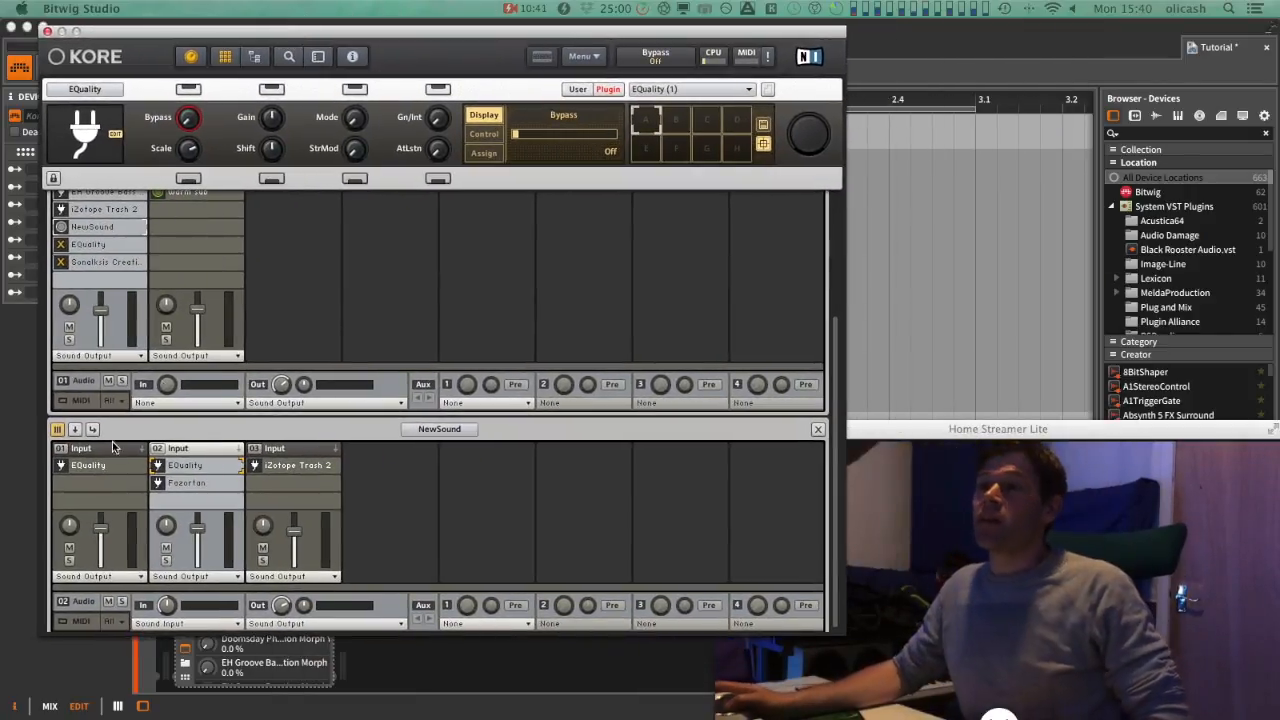
{"action": "double_click", "coordinate": [206, 484]}
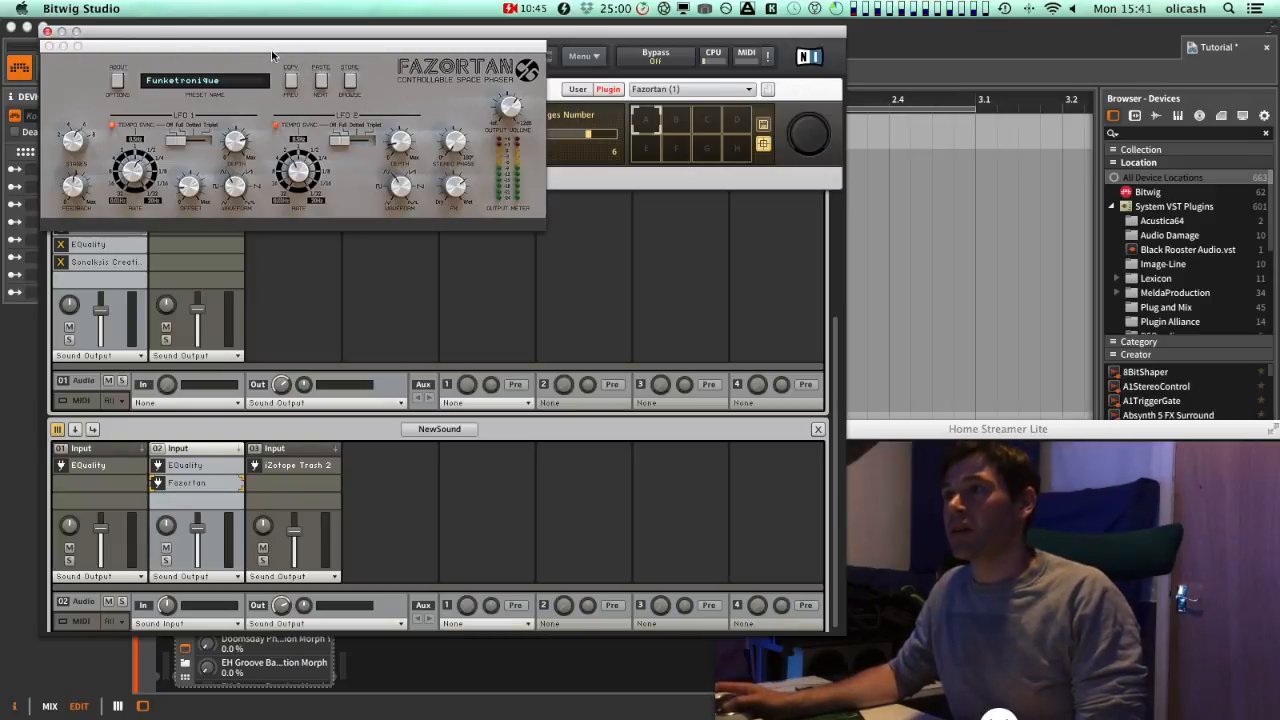
{"action": "left_click", "coordinate": [243, 49]}
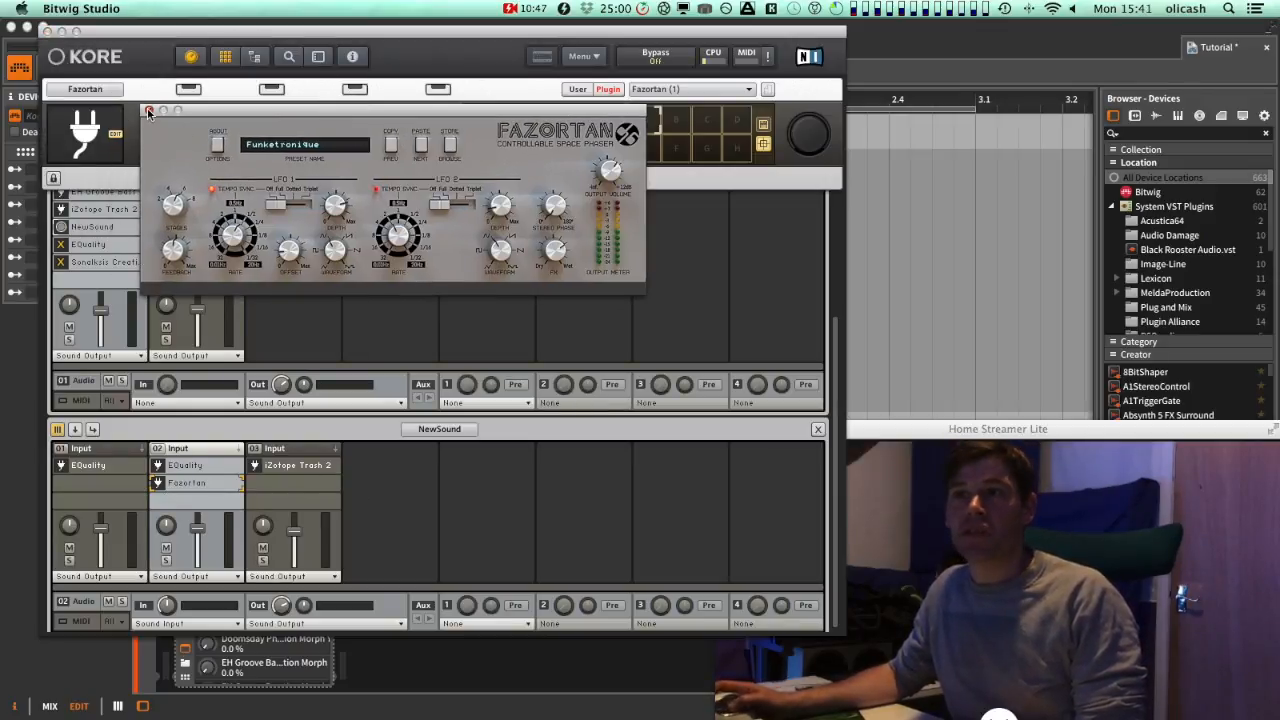
{"action": "left_click", "coordinate": [149, 111]}
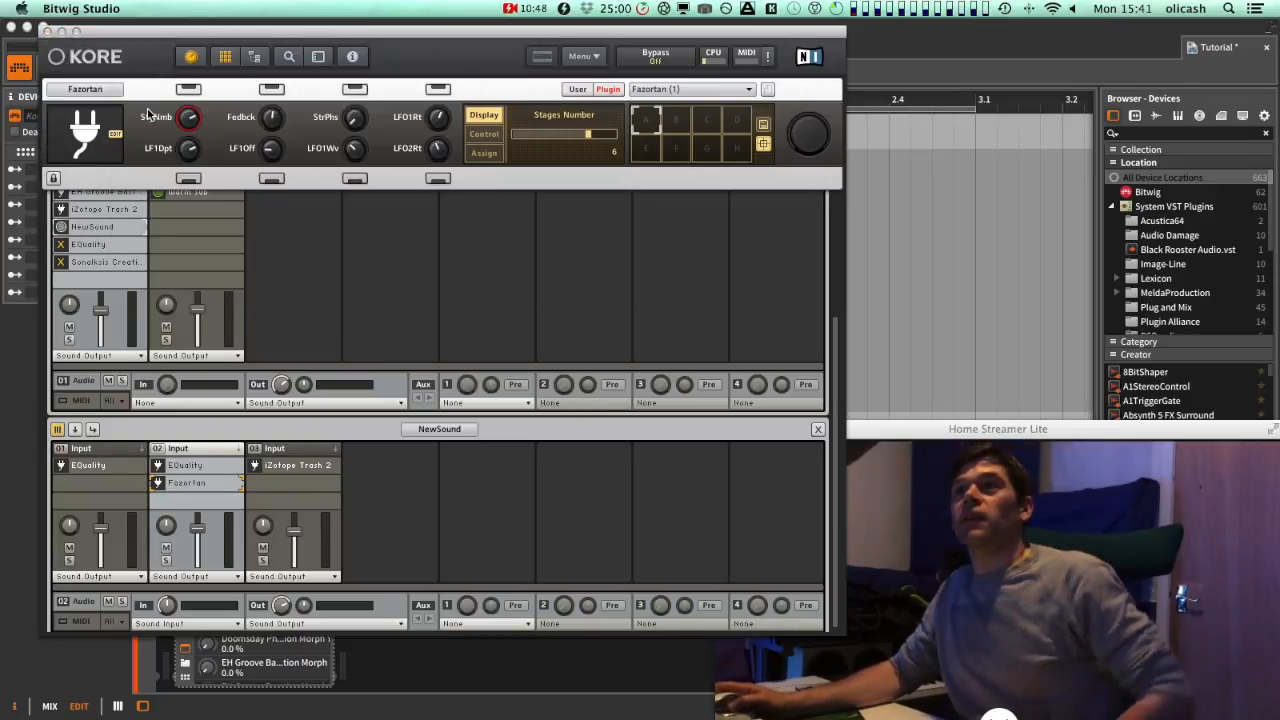
{"action": "left_click", "coordinate": [207, 467]}
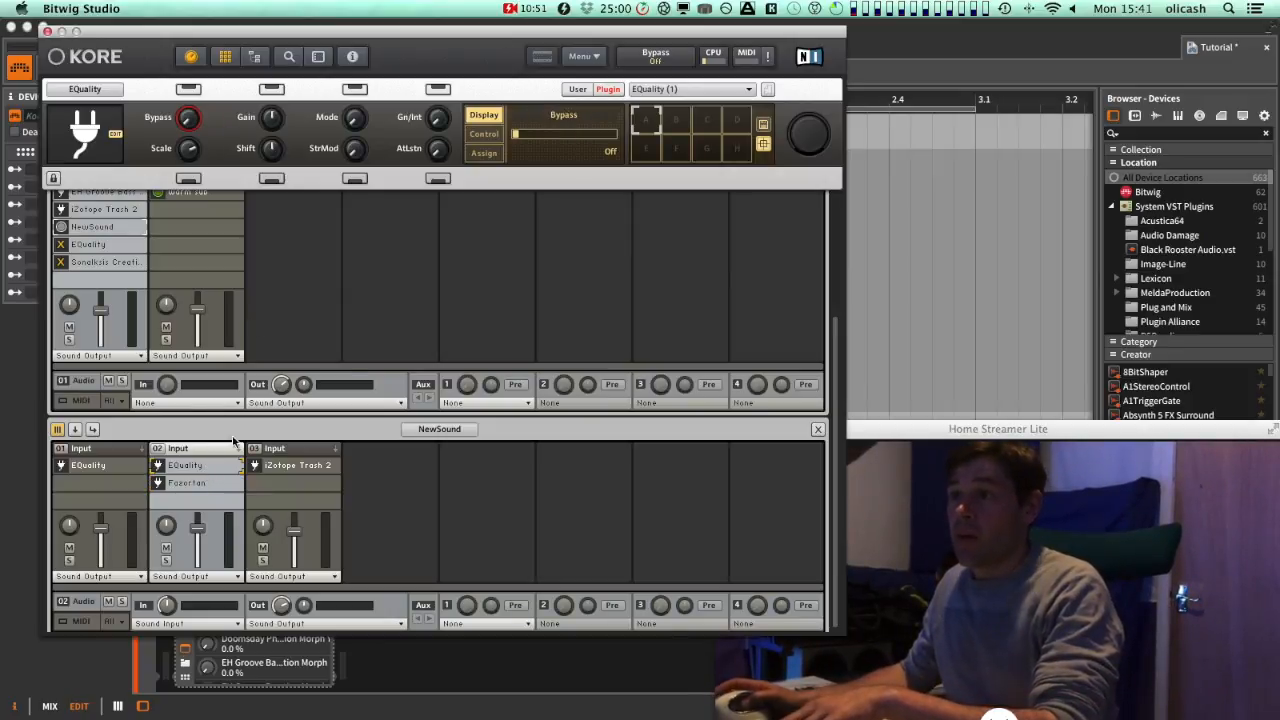
Open iZotope Trash 2 on the third channel and view its Trash and Filter 2 modules
{"action": "left_click", "coordinate": [303, 452]}
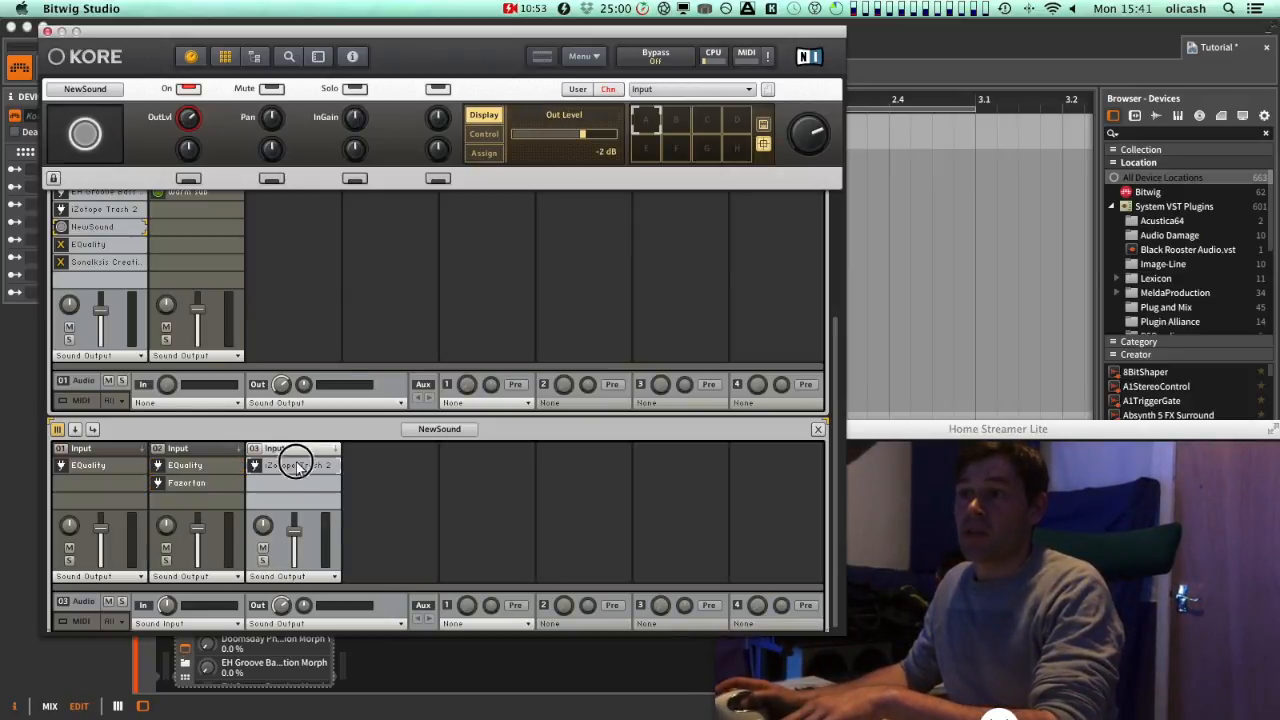
{"action": "double_click", "coordinate": [296, 466]}
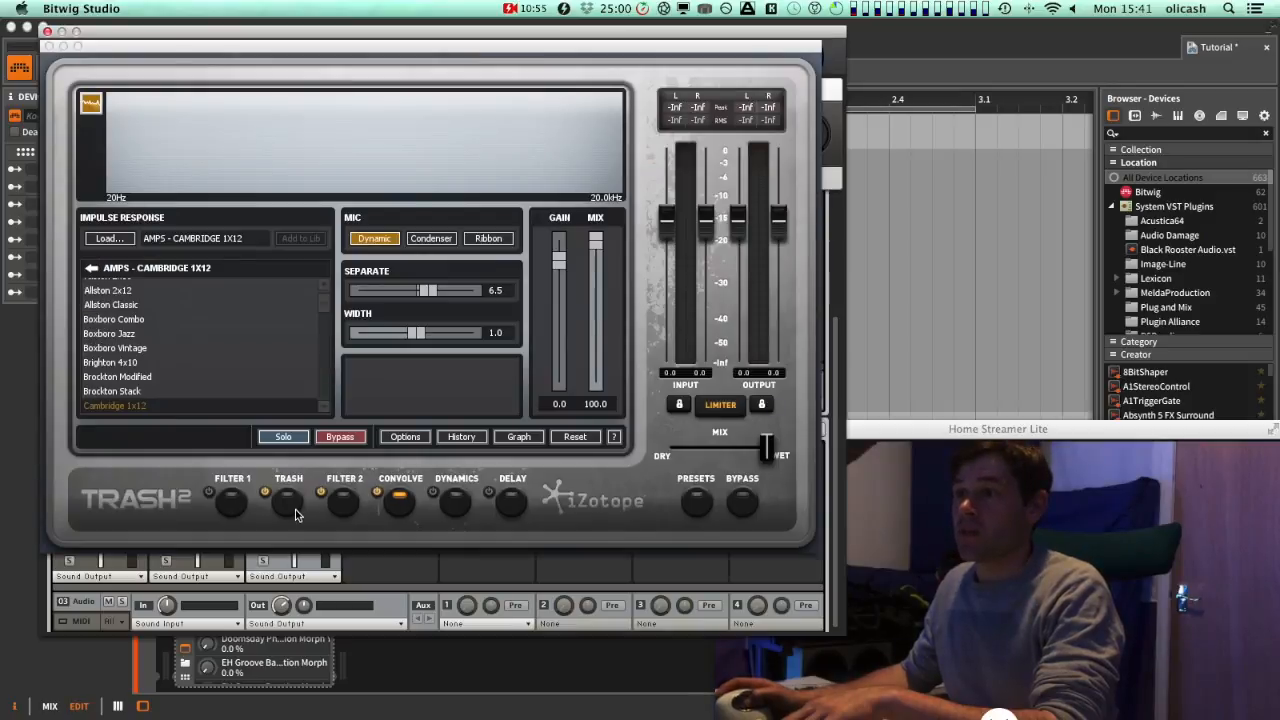
{"action": "left_click", "coordinate": [290, 502]}
{"action": "left_click", "coordinate": [266, 495]}
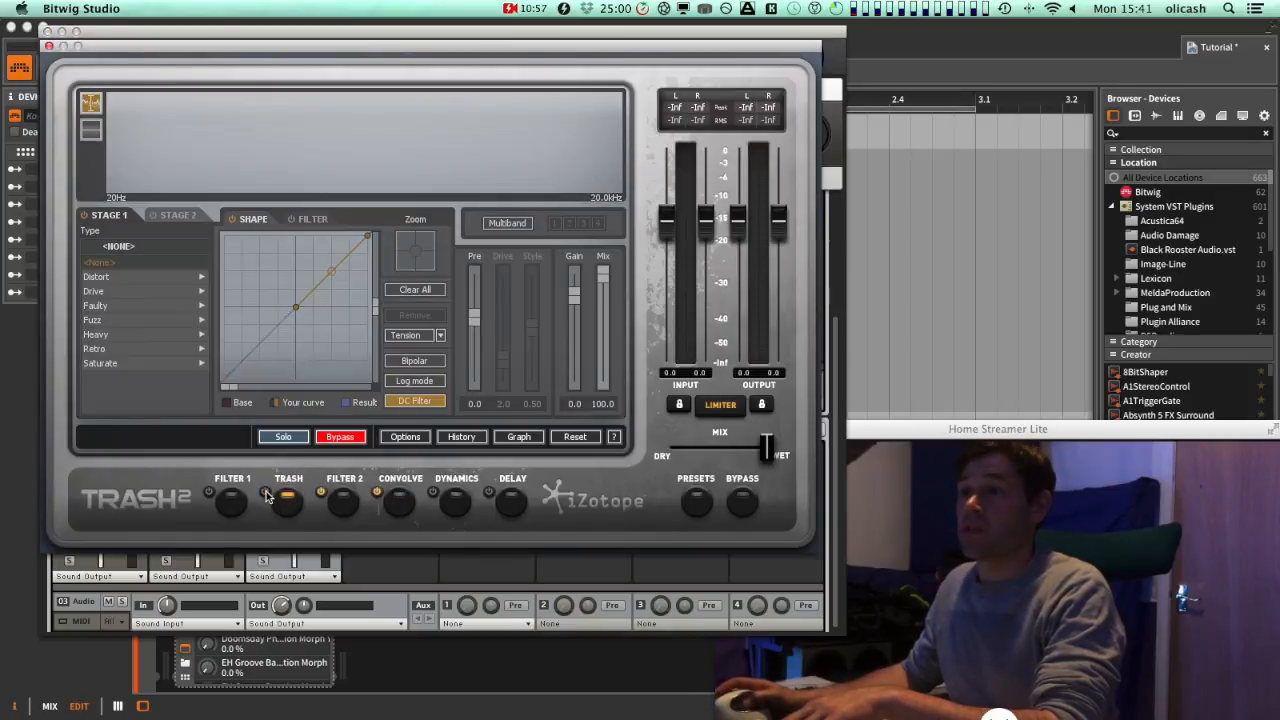
{"action": "left_click", "coordinate": [340, 502]}
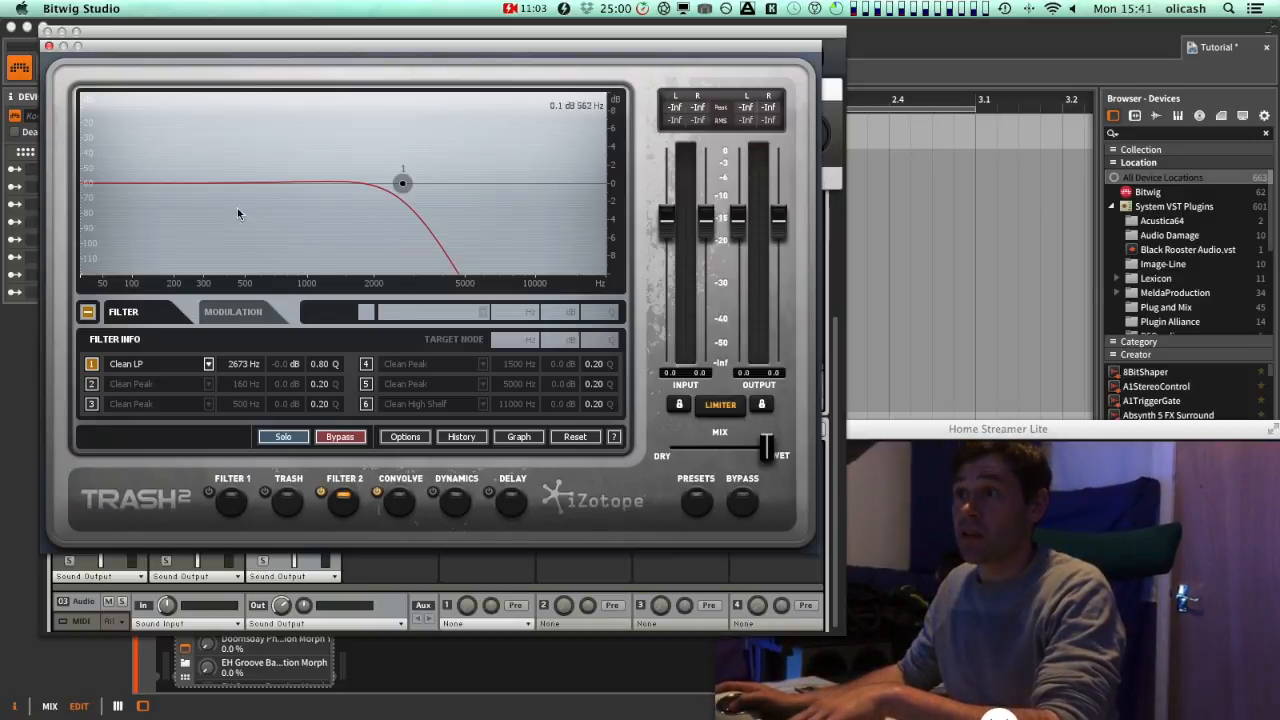
Nudge the Filter 2 low-pass cutoff to about 2806 Hz, check the Convolve module, and close Trash 2
{"action": "left_click_drag", "start_coordinate": [402, 183], "coordinate": [408, 187]}
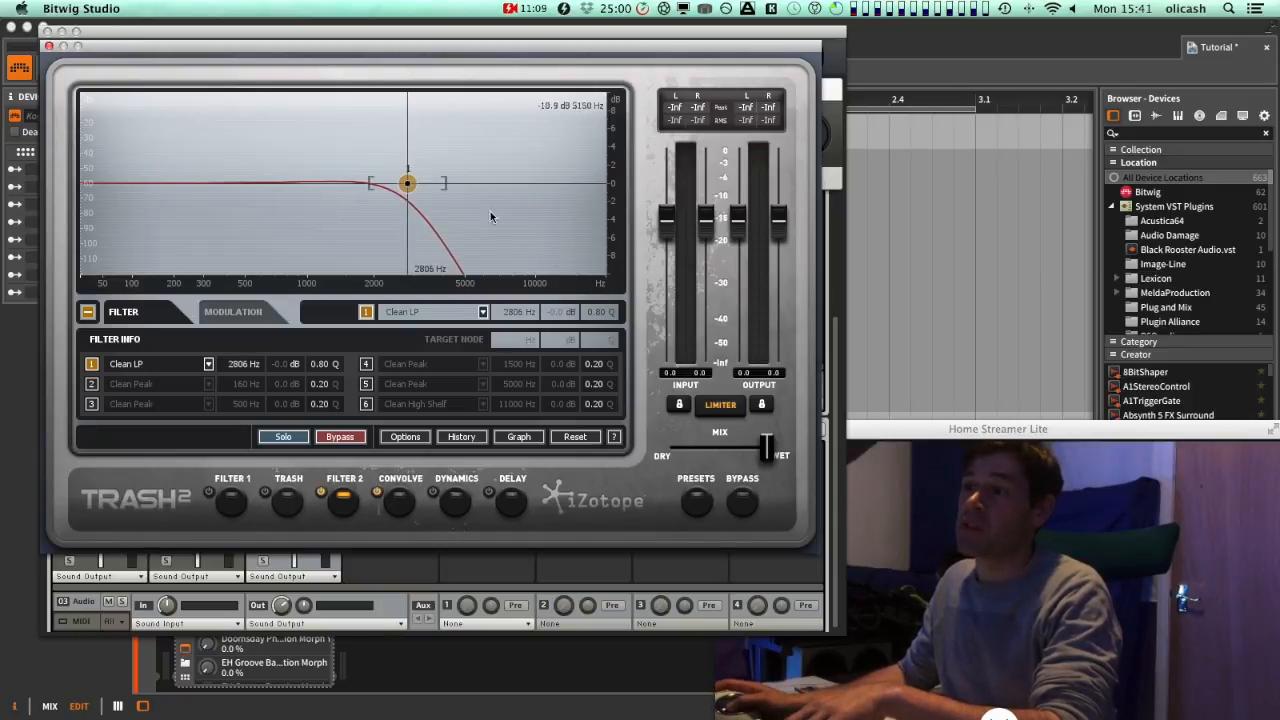
{"action": "left_click", "coordinate": [407, 510]}
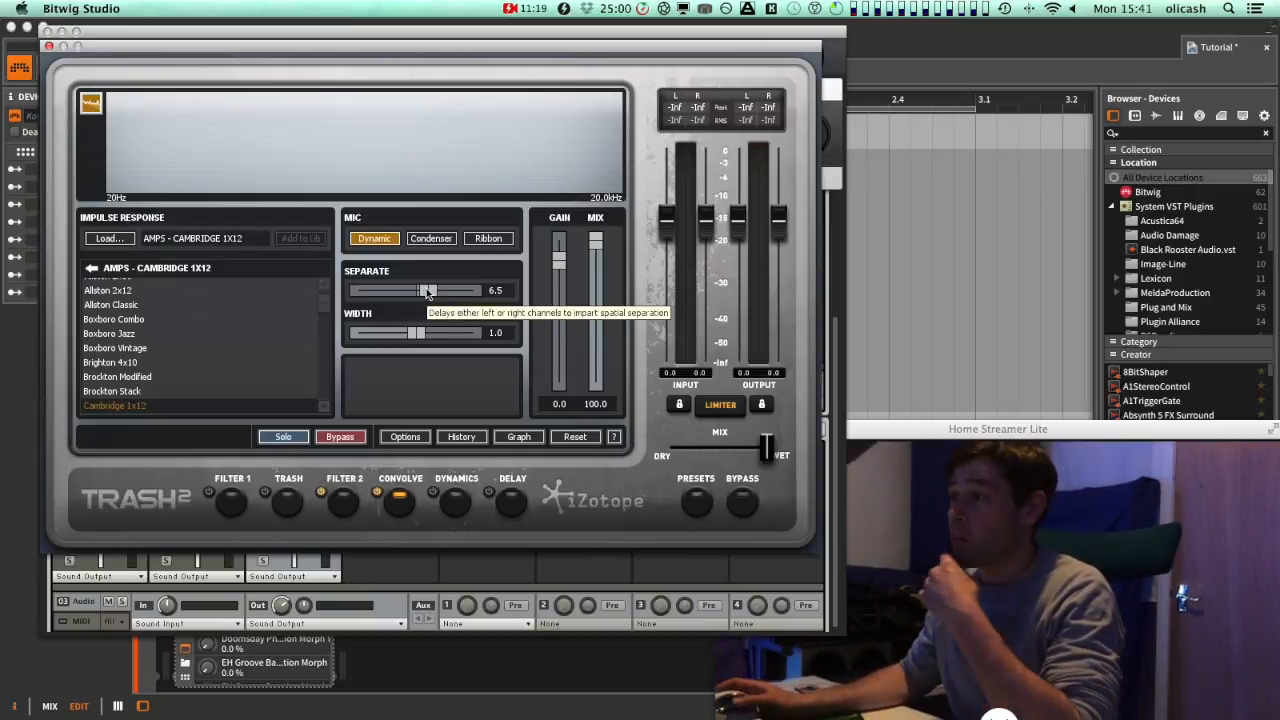
{"action": "left_click", "coordinate": [48, 46]}
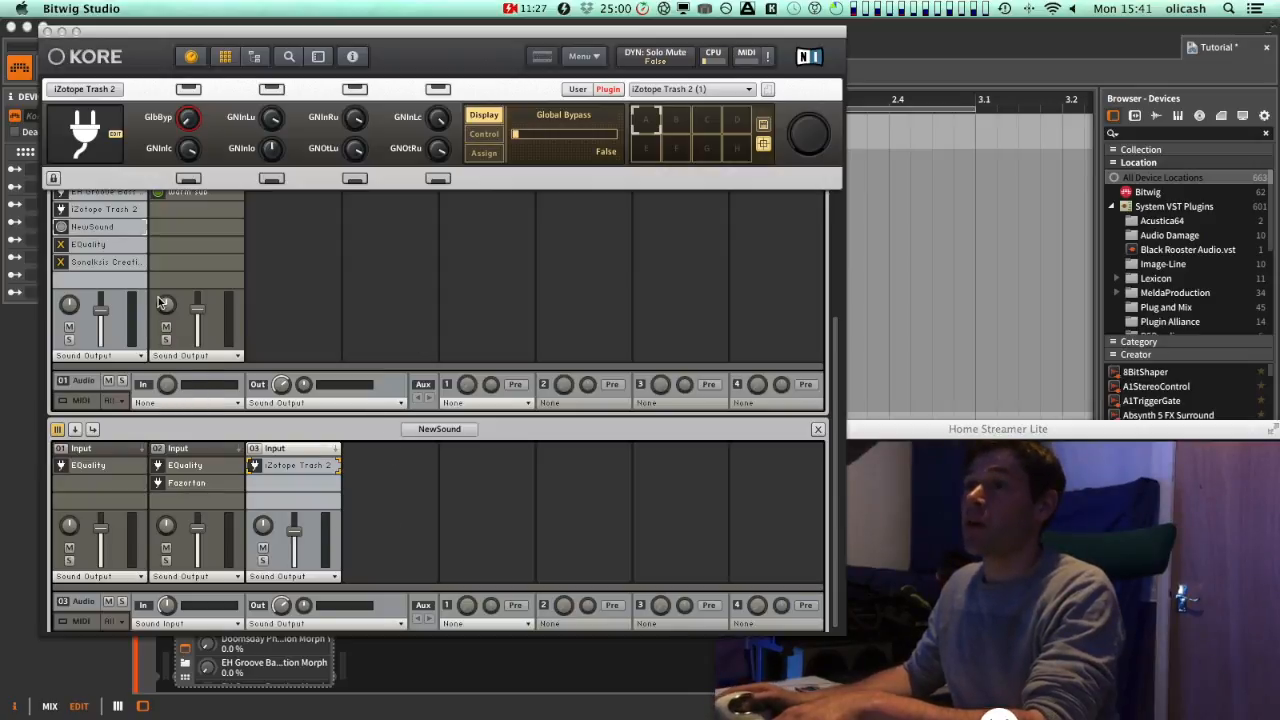
Open the EQuality plugin in the Doomsday Phase source channel to inspect its curve, and close it
{"action": "left_click", "coordinate": [111, 244]}
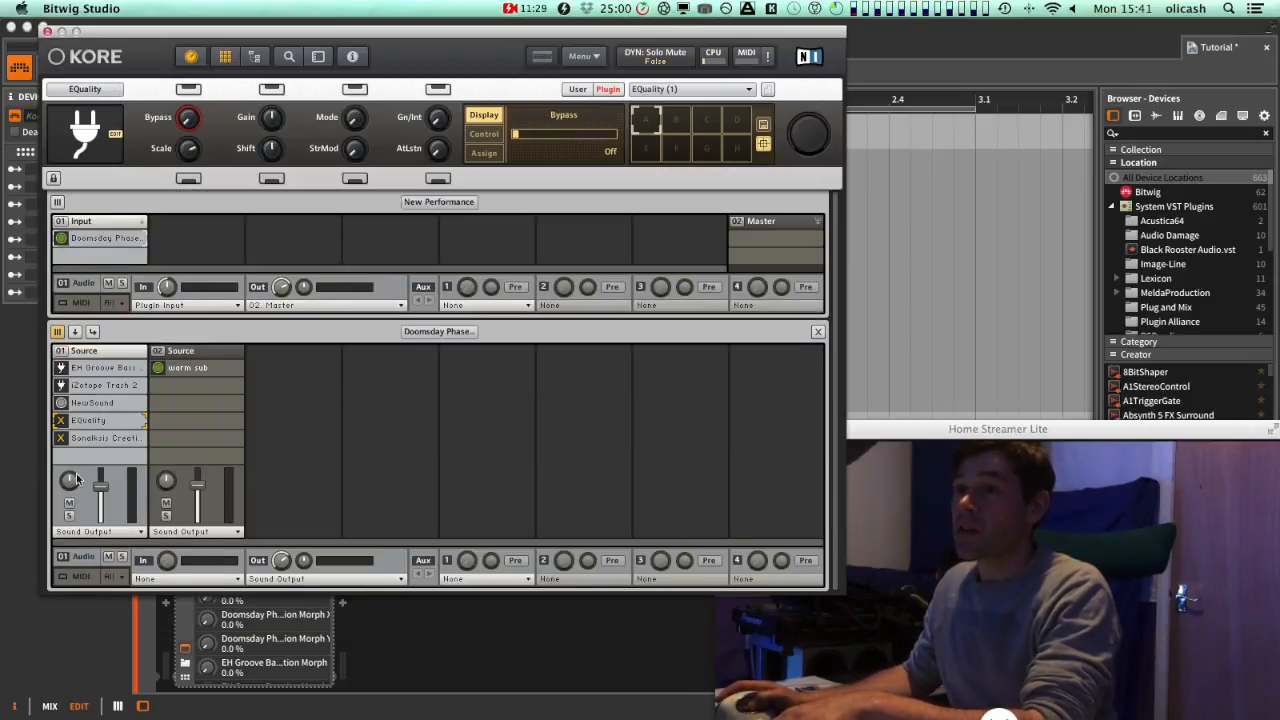
{"action": "double_click", "coordinate": [83, 419]}
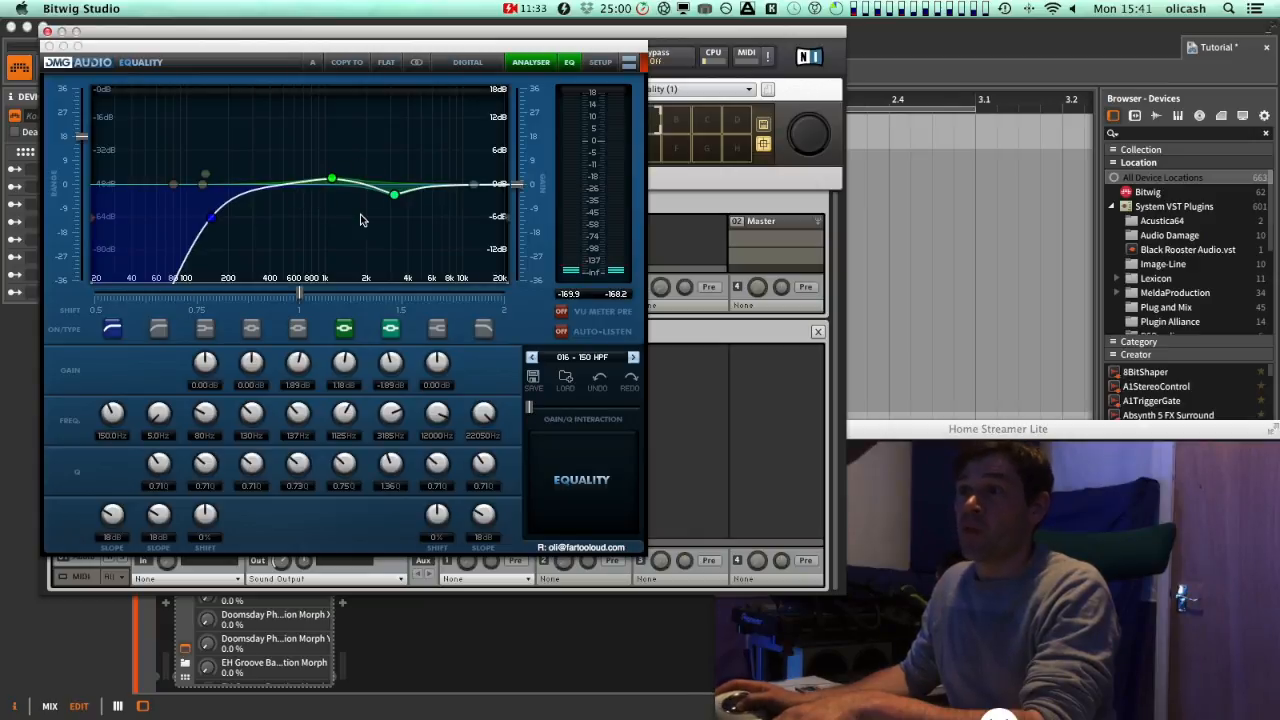
{"action": "left_click", "coordinate": [48, 47]}
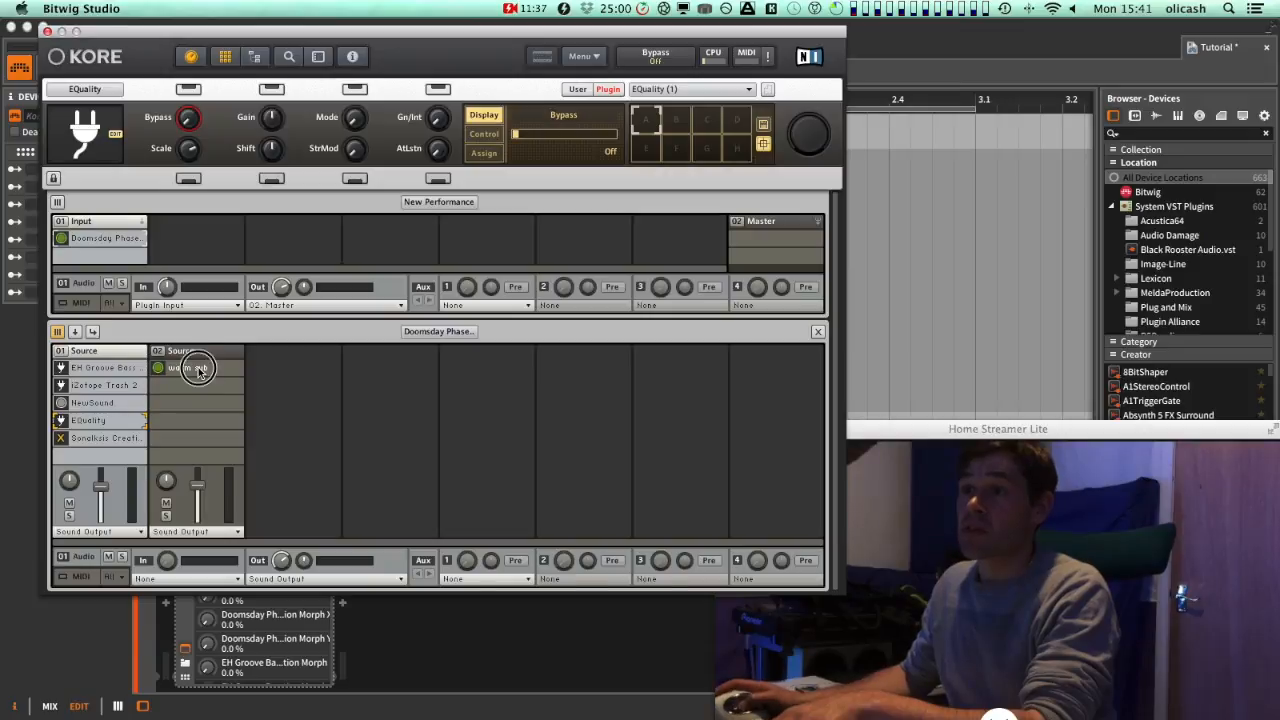
Open the warm sub sound and its Untitled Sound Massive synth, moving the Massive window into view
{"action": "double_click", "coordinate": [198, 367]}
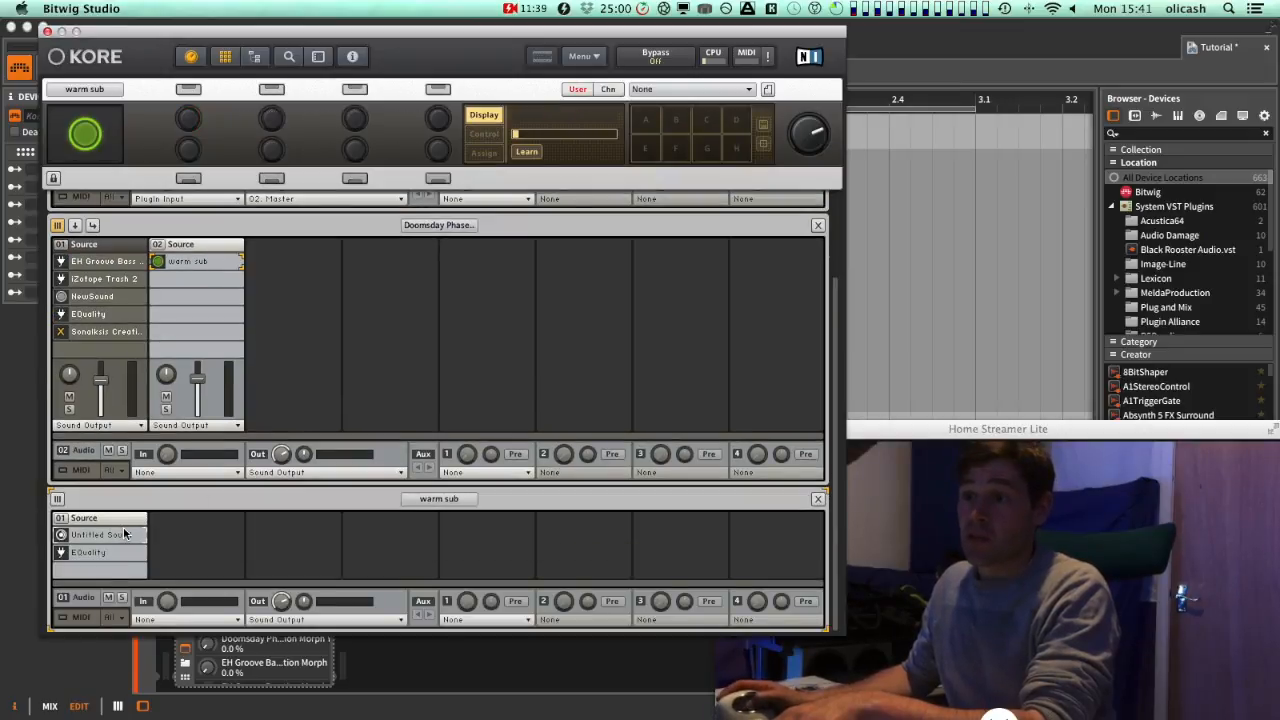
{"action": "double_click", "coordinate": [125, 537]}
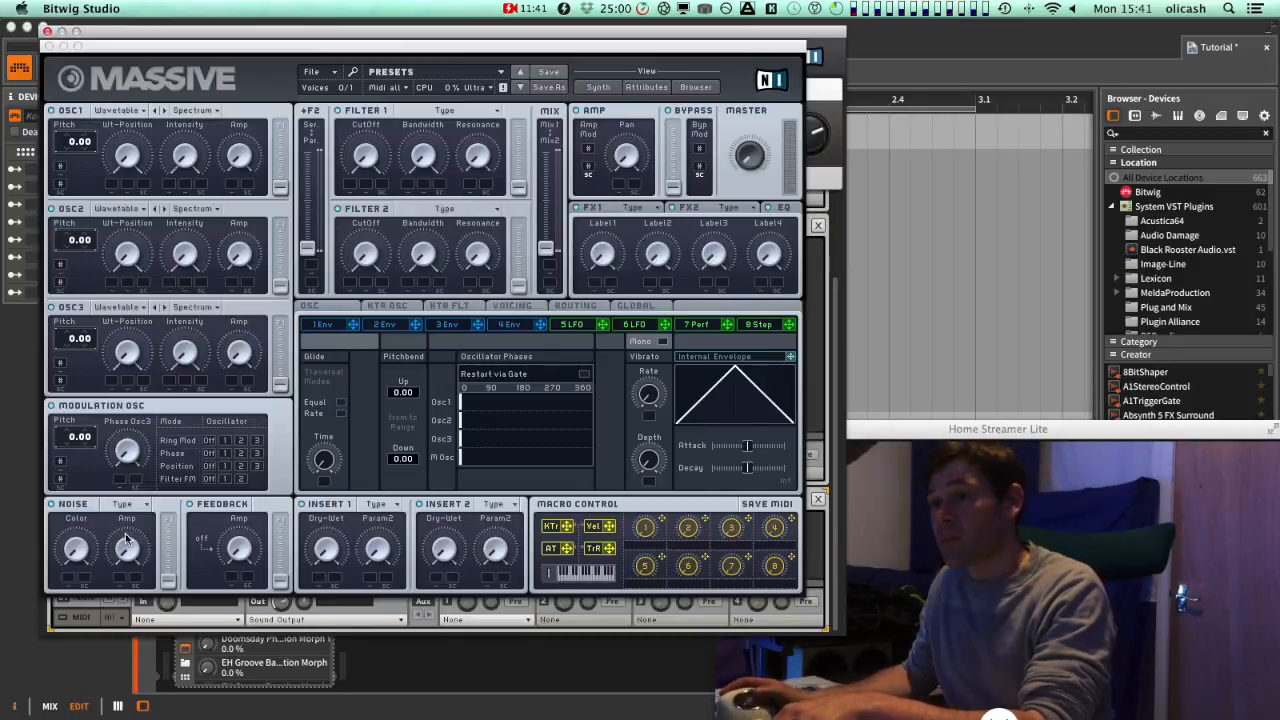
{"action": "left_click_drag", "start_coordinate": [222, 50], "coordinate": [256, 166]}
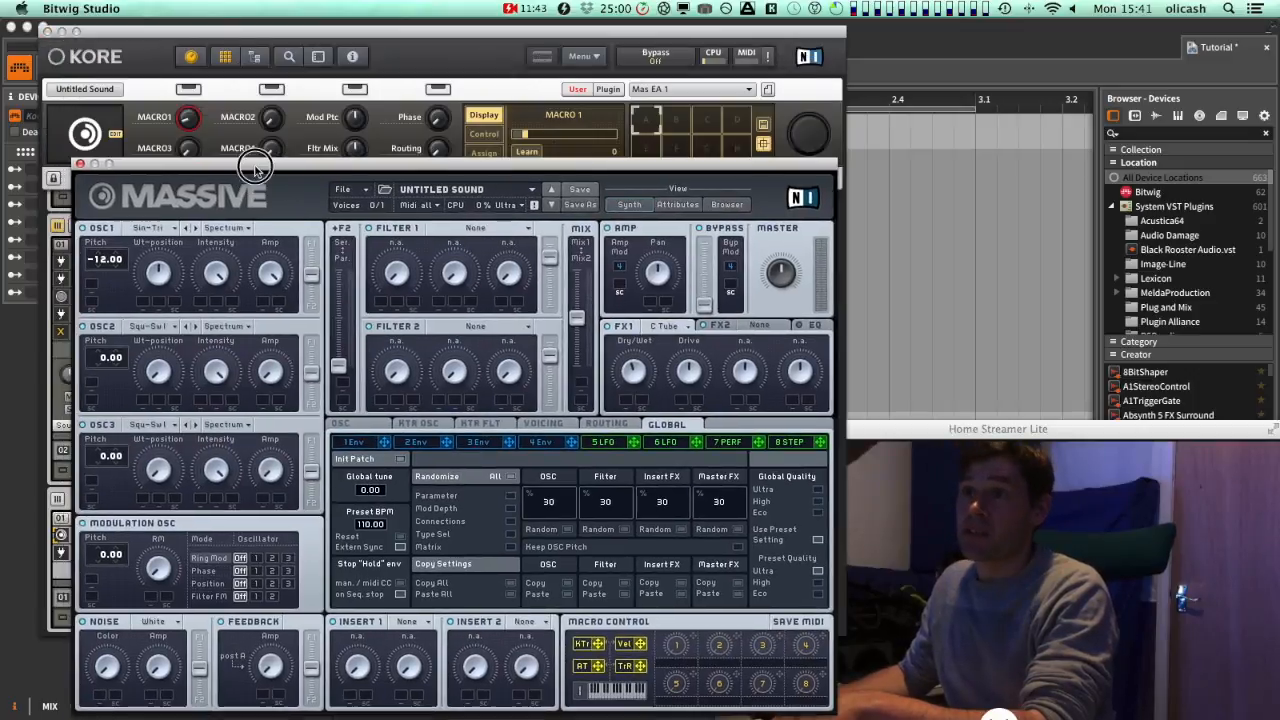
Nudge Massive's OSC1 Wt-position and FX1 Dry/Wet knobs, inspect the FX1 C Tube effect, and close Massive
{"action": "mouse_move", "coordinate": [160, 272]}
{"action": "left_mouse_down"}
{"action": "mouse_move", "coordinate": [151, 327]}
{"action": "mouse_move", "coordinate": [163, 261]}
{"action": "mouse_move", "coordinate": [162, 274]}
{"action": "left_mouse_up"}
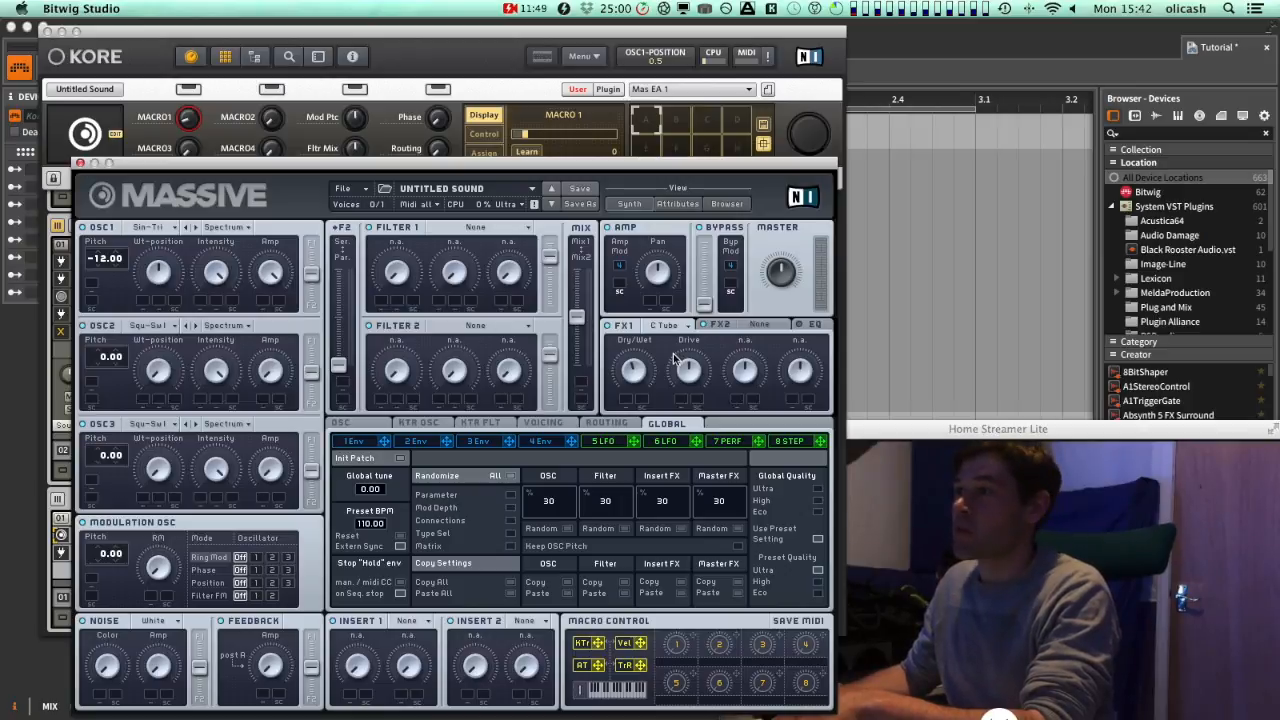
{"action": "left_click_drag", "start_coordinate": [636, 376], "coordinate": [636, 378]}
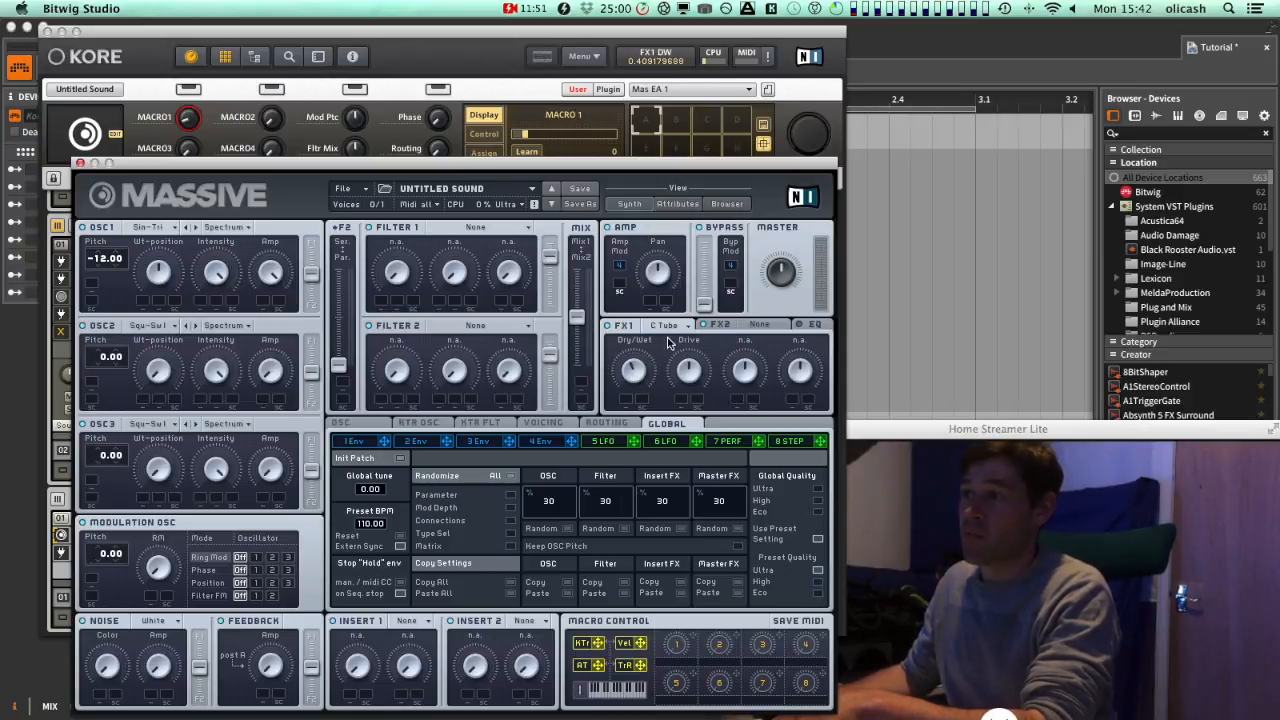
{"action": "left_click", "coordinate": [682, 327]}
{"action": "left_click", "coordinate": [693, 304]}
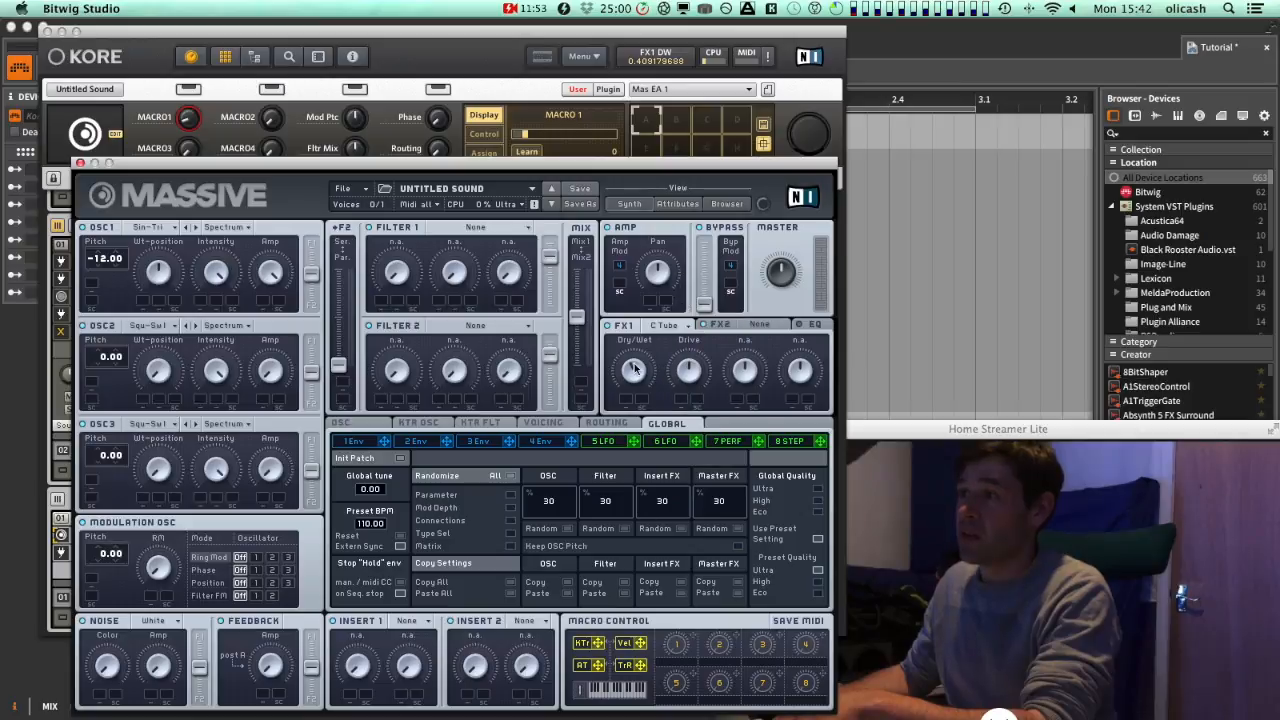
{"action": "left_click", "coordinate": [81, 163]}
Open the EQuality on the warm sub channel to view its low-pass curve, close it, and return to the rack's top
{"action": "double_click", "coordinate": [90, 550]}
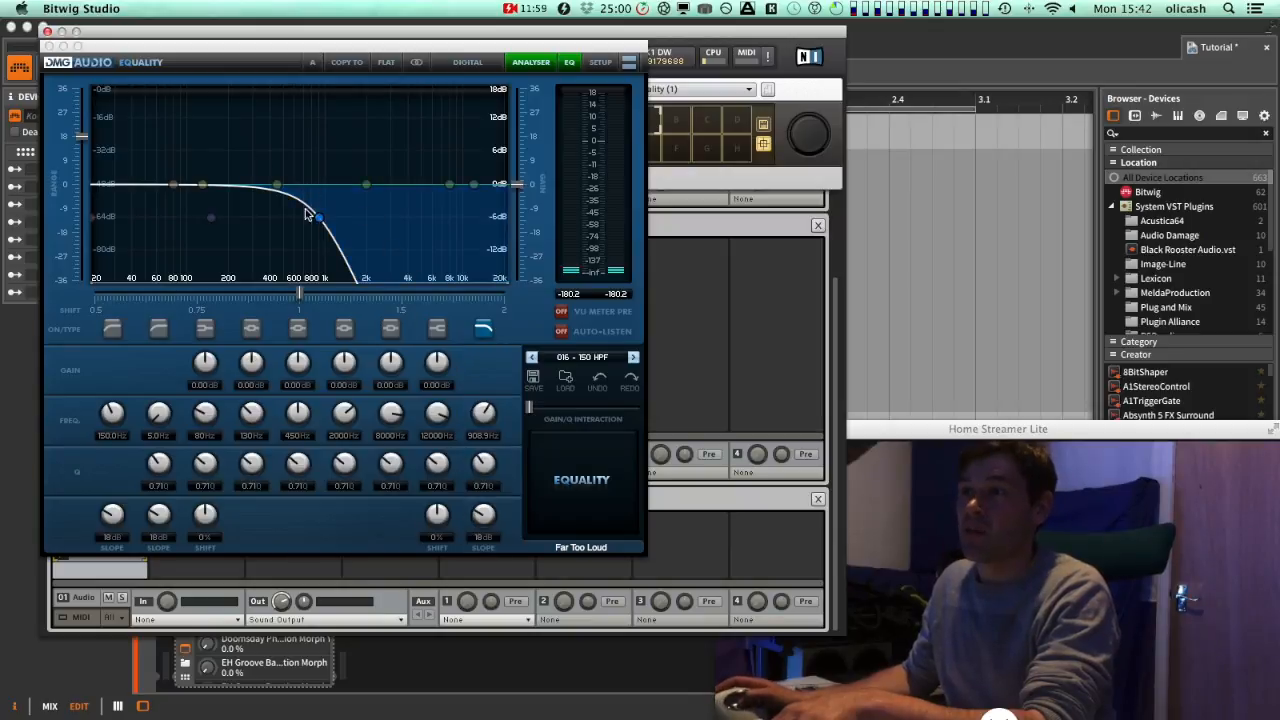
{"action": "left_click", "coordinate": [47, 47]}
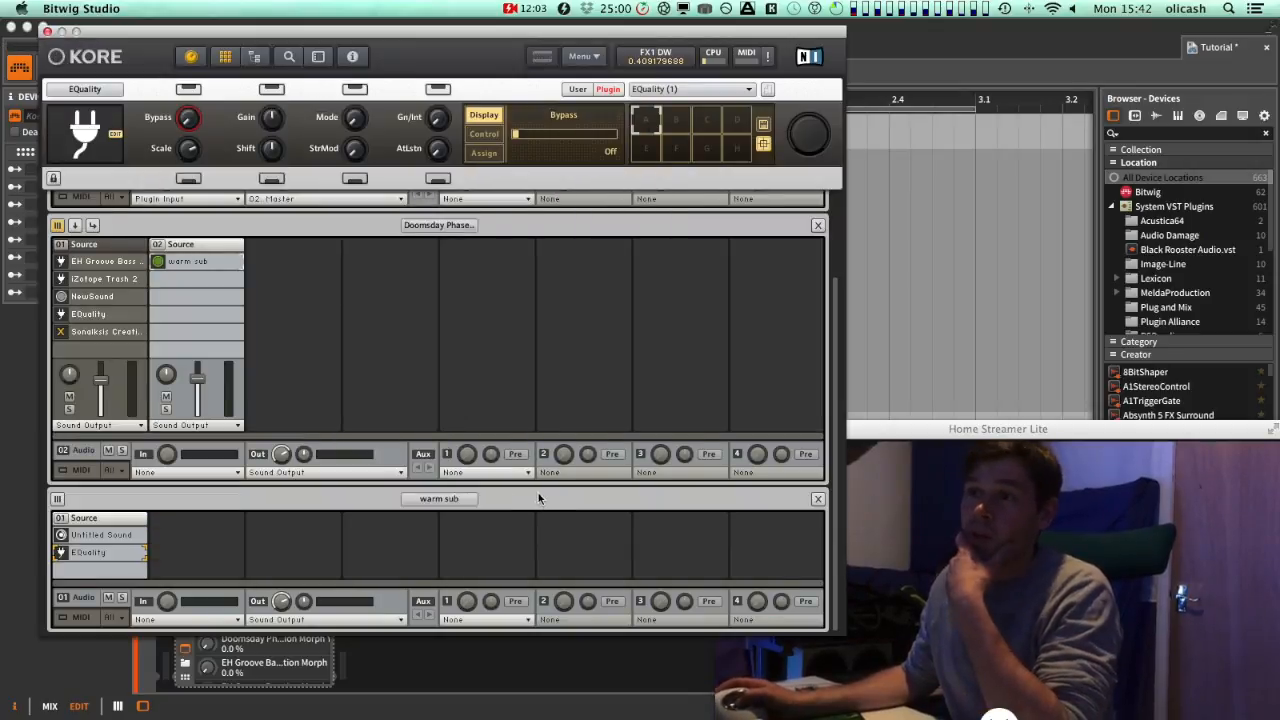
{"action": "scroll", "coordinate": [500, 323], "scroll_direction": "up", "scroll_amount": 5}
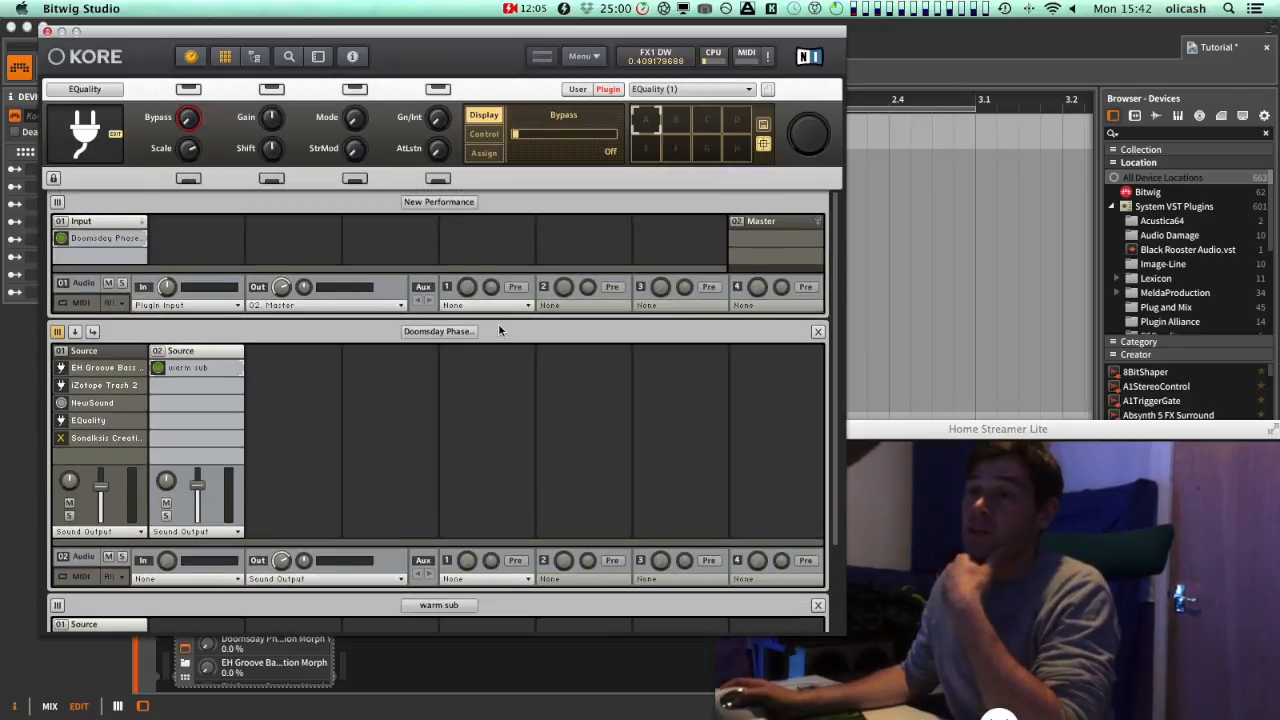